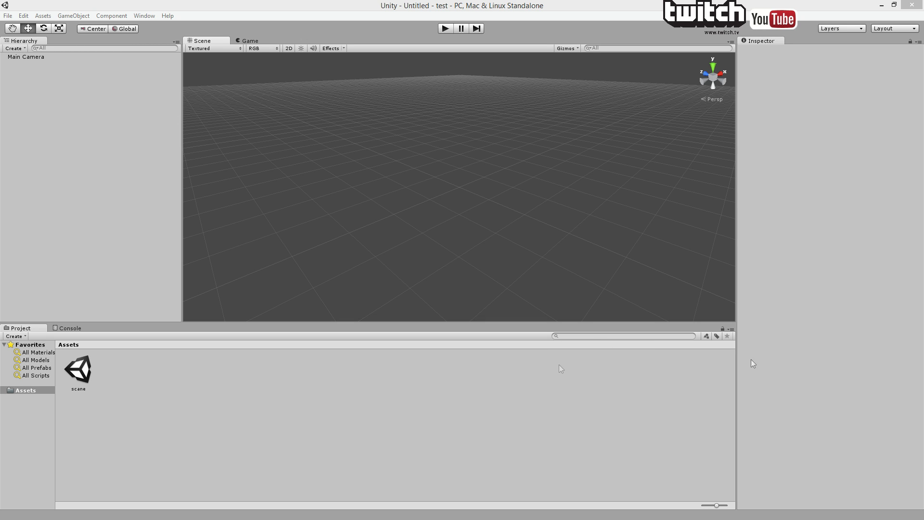
Step: Open the scane scene from the test project's Assets folder
{"action": "left_click", "coordinate": [318, 403]}
{"action": "double_click", "coordinate": [90, 371]}
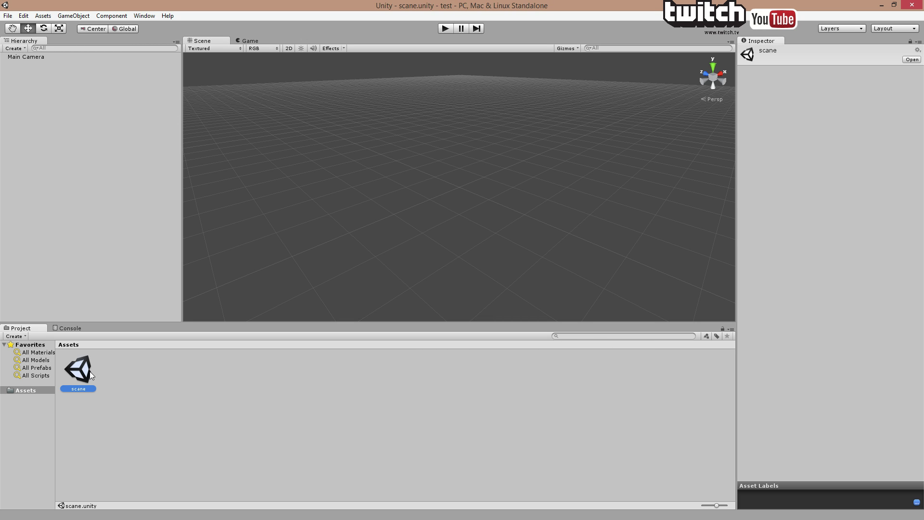
{"action": "left_click", "coordinate": [23, 16]}
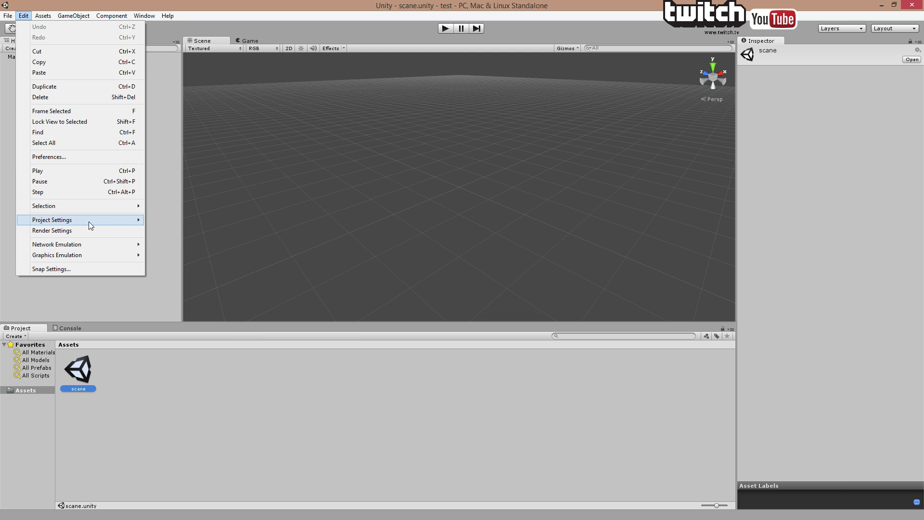
Step: Review the Physics settings, entering 0 in Gravity Y, then clear the selection
{"action": "mouse_move", "coordinate": [88, 221]}
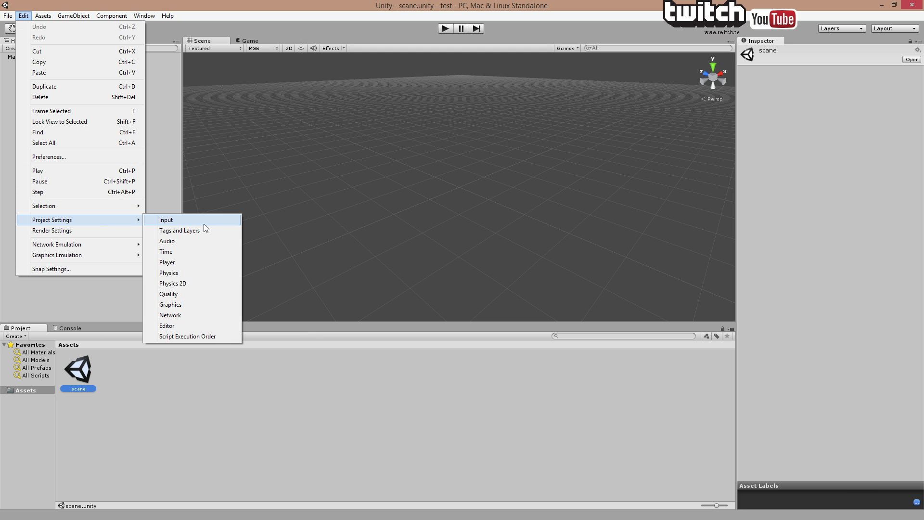
{"action": "left_click", "coordinate": [200, 272]}
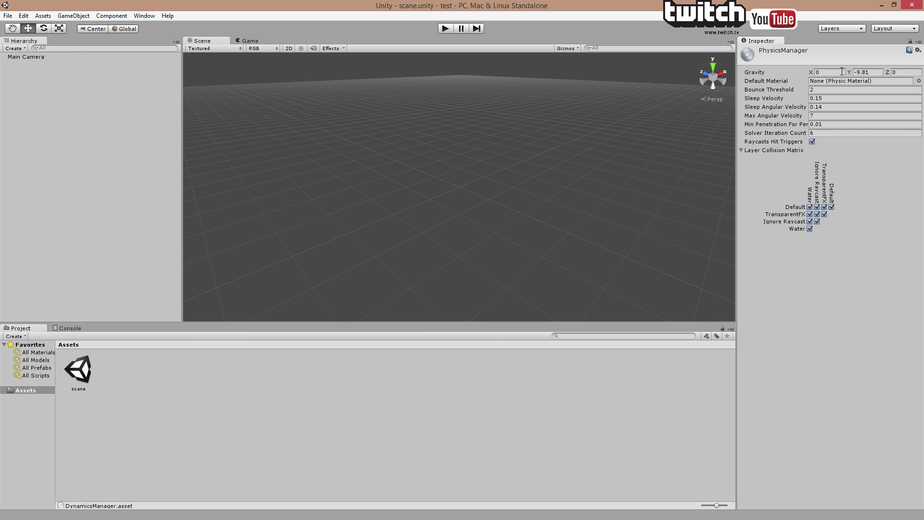
{"action": "left_click", "coordinate": [871, 72]}
{"action": "type", "text": "0"}
{"action": "left_click", "coordinate": [129, 94]}
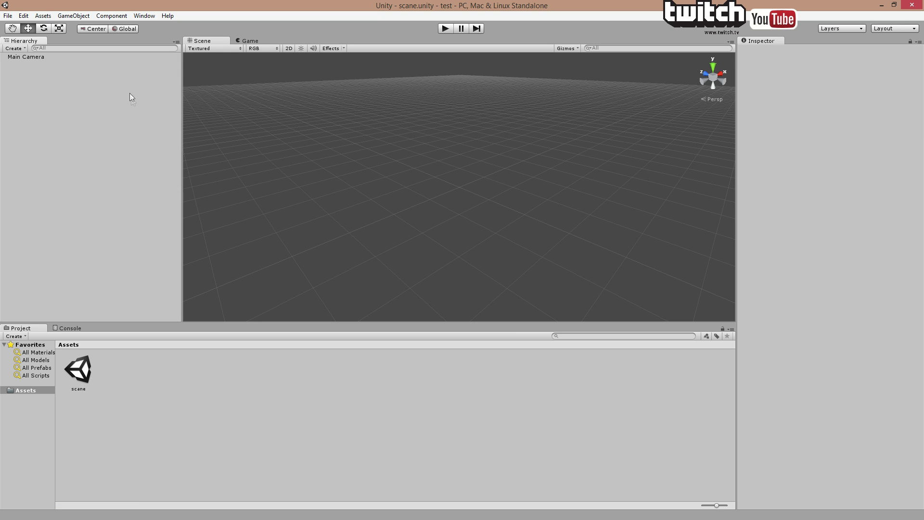
Step: Review the Input axes settings and deselect them
{"action": "left_click", "coordinate": [25, 16]}
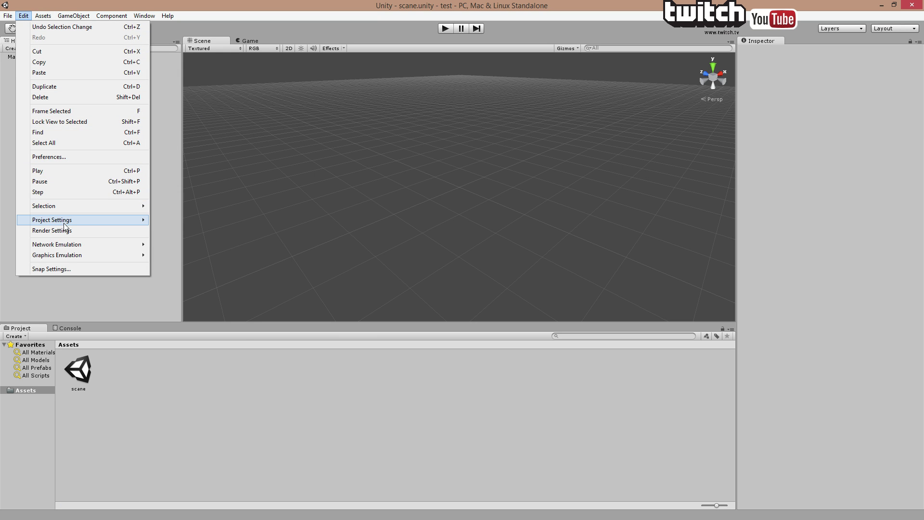
{"action": "mouse_move", "coordinate": [86, 220]}
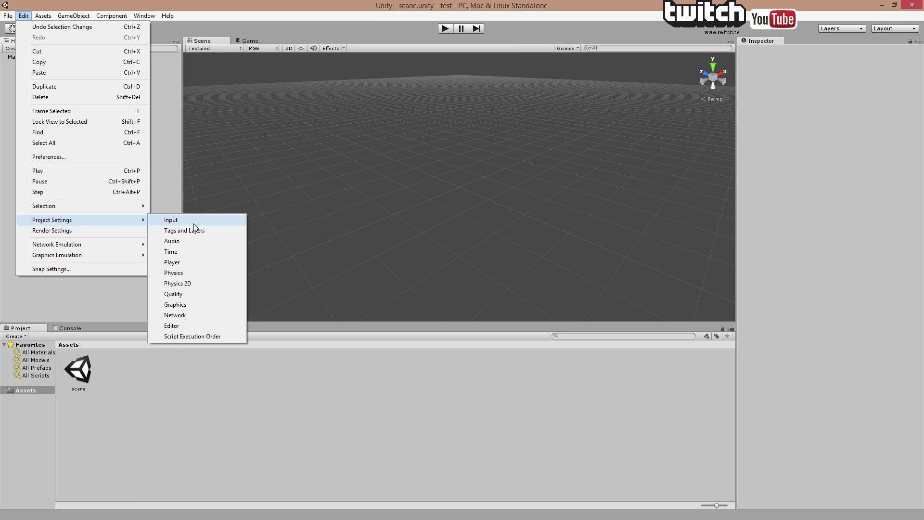
{"action": "left_click", "coordinate": [195, 225]}
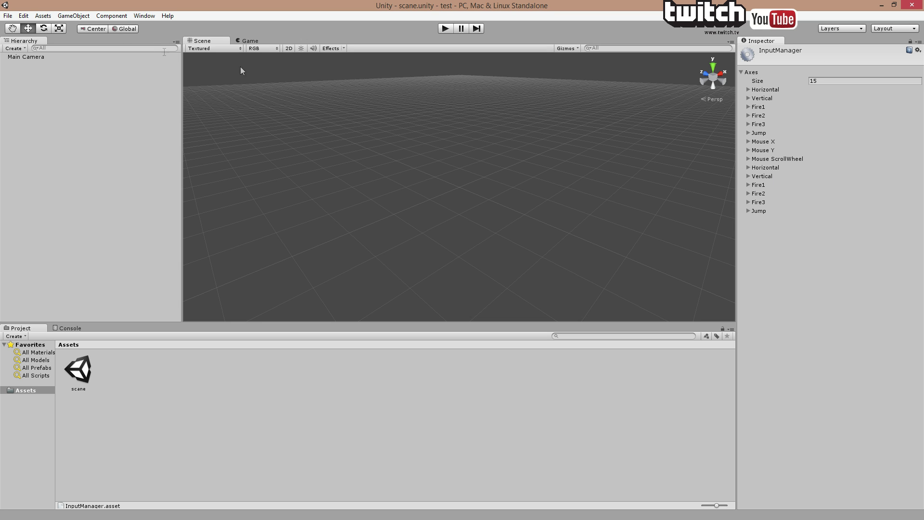
{"action": "left_click", "coordinate": [144, 15]}
Step: Open the Asset Store window
{"action": "left_click", "coordinate": [156, 315]}
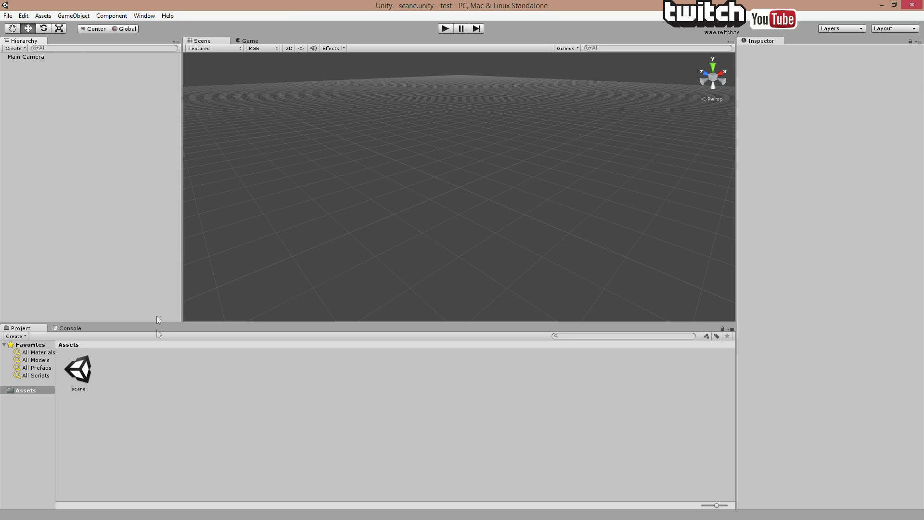
{"action": "left_click", "coordinate": [144, 16]}
{"action": "left_click", "coordinate": [184, 140]}
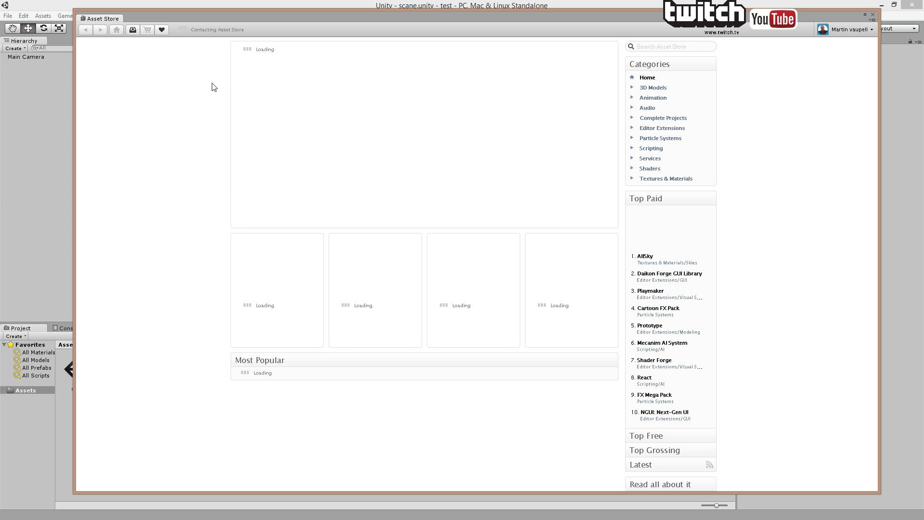
Step: Import all files of Complete Physics Platformer Kit v1.4 from Downloads, then close the store
{"action": "left_click", "coordinate": [132, 30]}
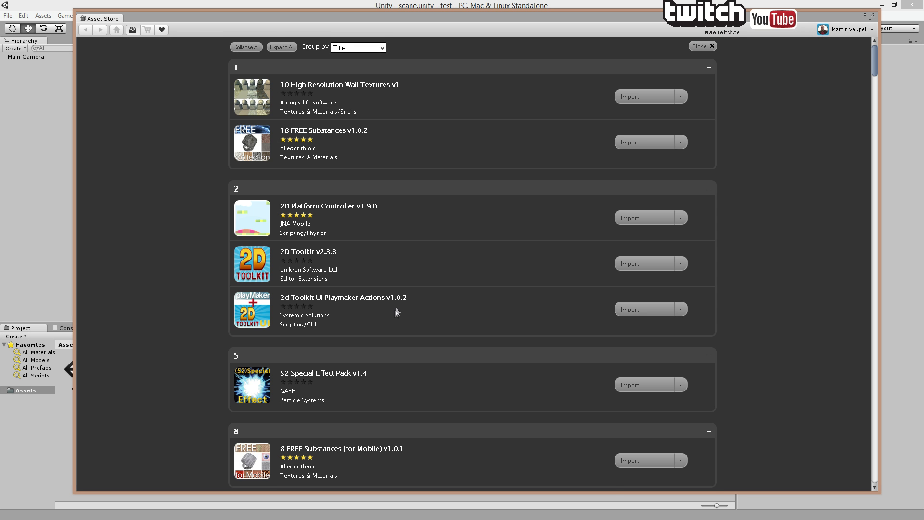
{"action": "scroll", "coordinate": [394, 308], "scroll_direction": "down", "scroll_amount": 3}
{"action": "scroll", "coordinate": [395, 306], "scroll_direction": "down", "scroll_amount": 3}
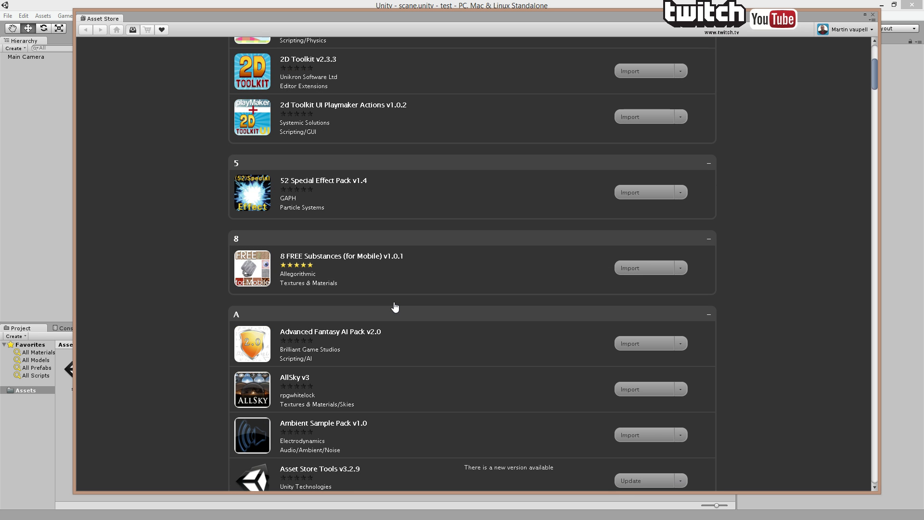
{"action": "scroll", "coordinate": [395, 307], "scroll_direction": "down", "scroll_amount": 20}
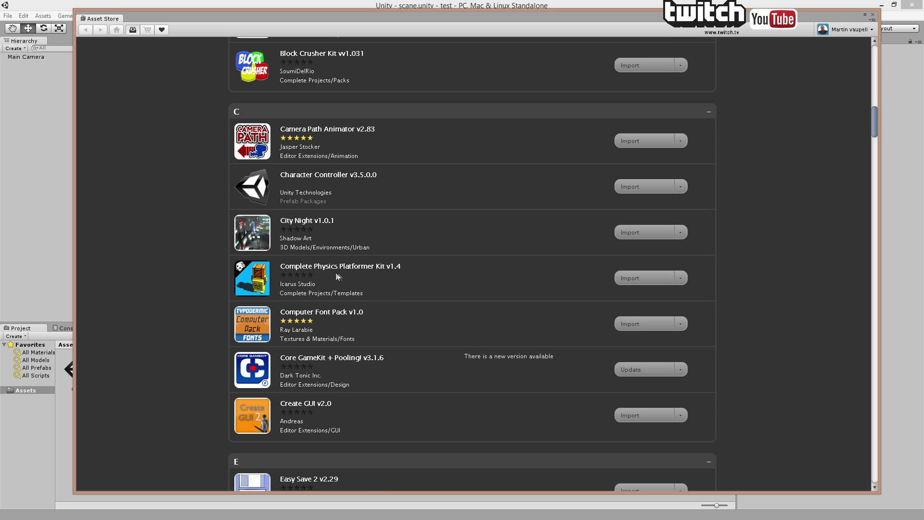
{"action": "left_click", "coordinate": [624, 279]}
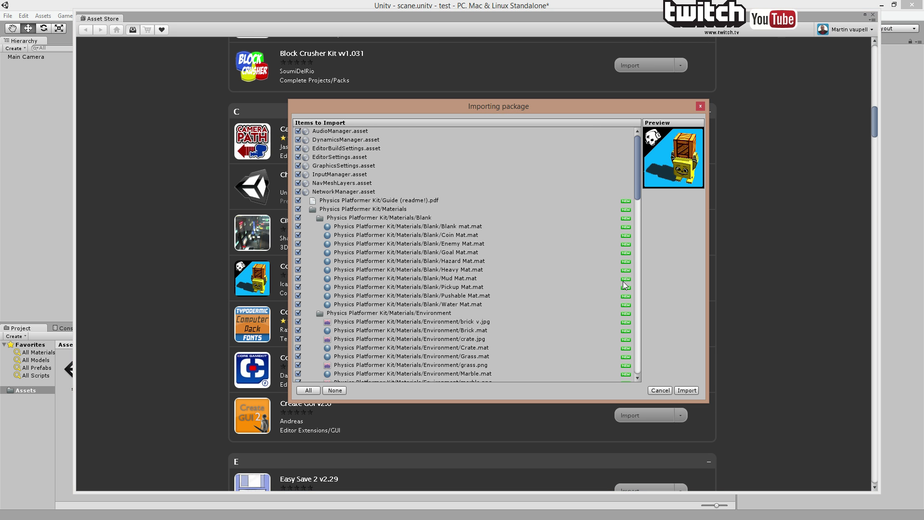
{"action": "left_click", "coordinate": [693, 390]}
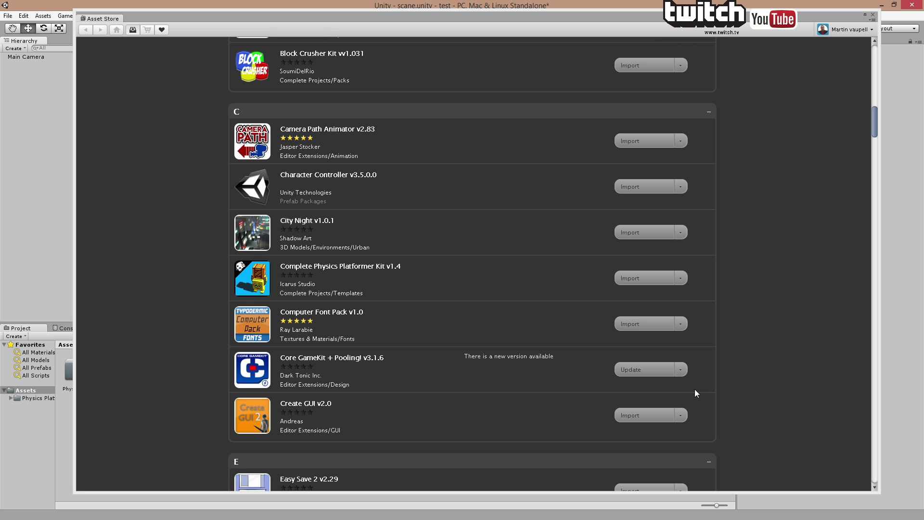
{"action": "left_click", "coordinate": [872, 14]}
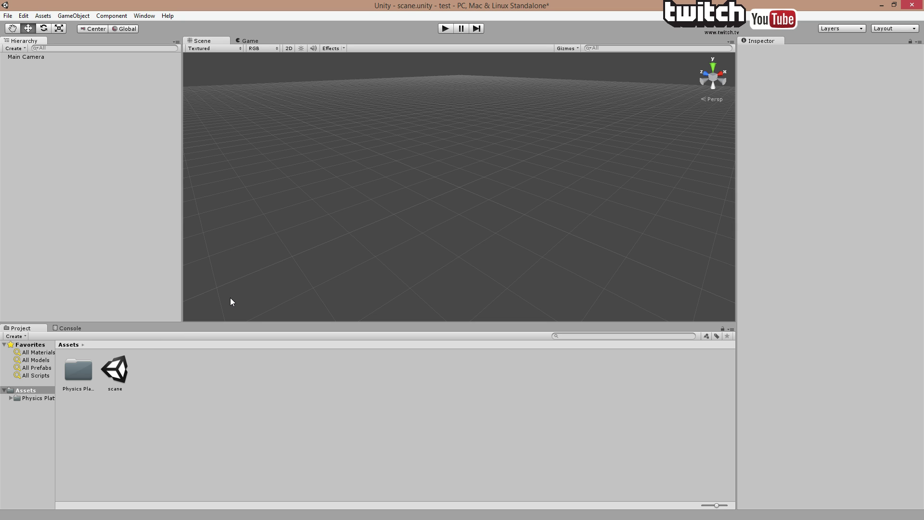
Step: Check the Input axes and Physics settings after the kit import, then clear the selection
{"action": "left_click", "coordinate": [22, 16]}
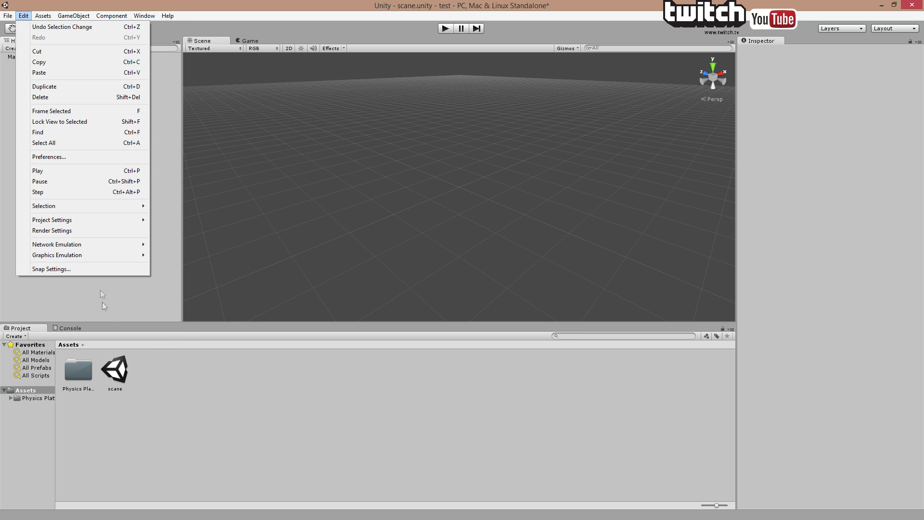
{"action": "mouse_move", "coordinate": [108, 220]}
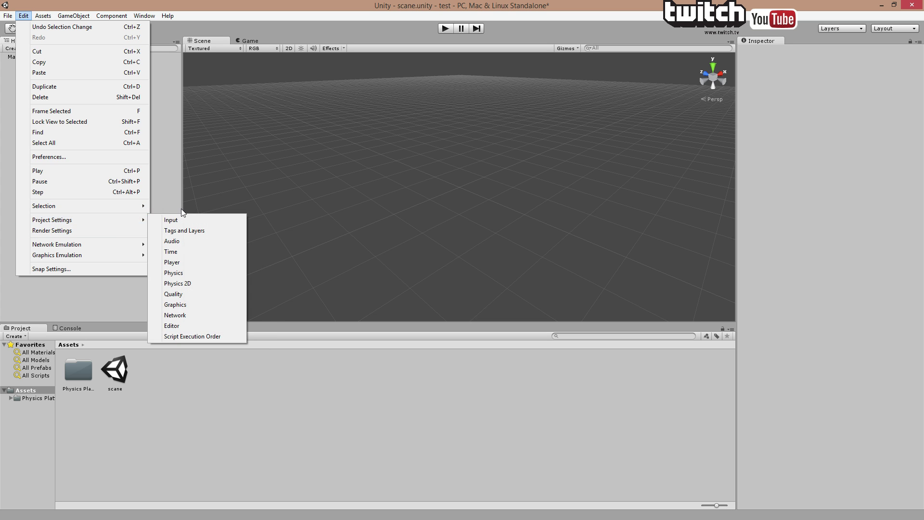
{"action": "left_click", "coordinate": [186, 221]}
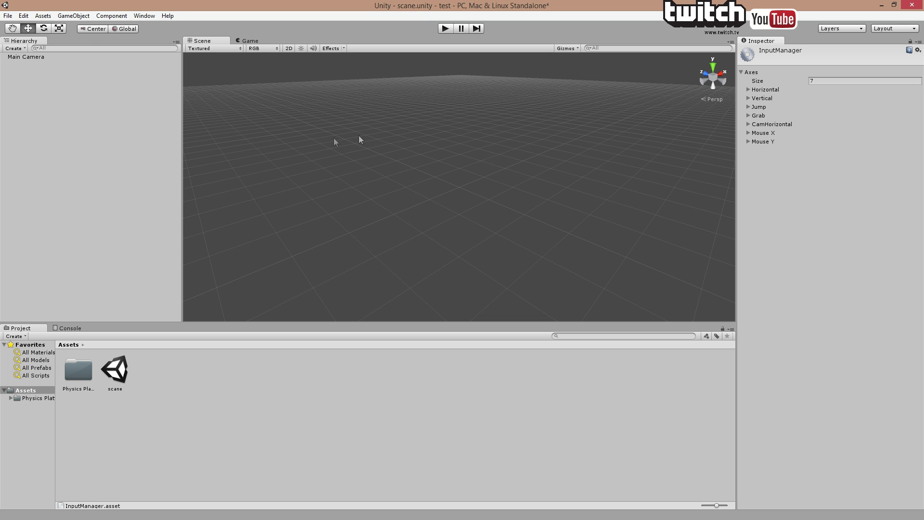
{"action": "left_click", "coordinate": [24, 16]}
{"action": "mouse_move", "coordinate": [86, 202]}
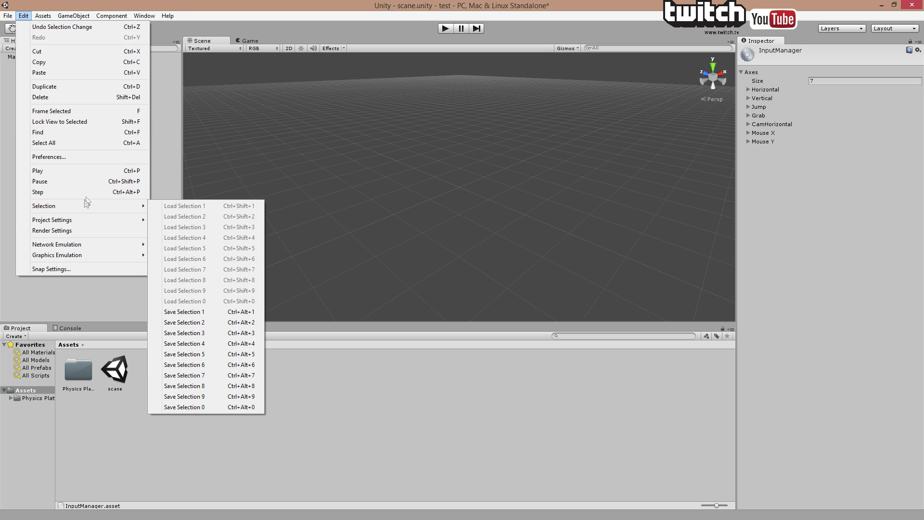
{"action": "mouse_move", "coordinate": [102, 220]}
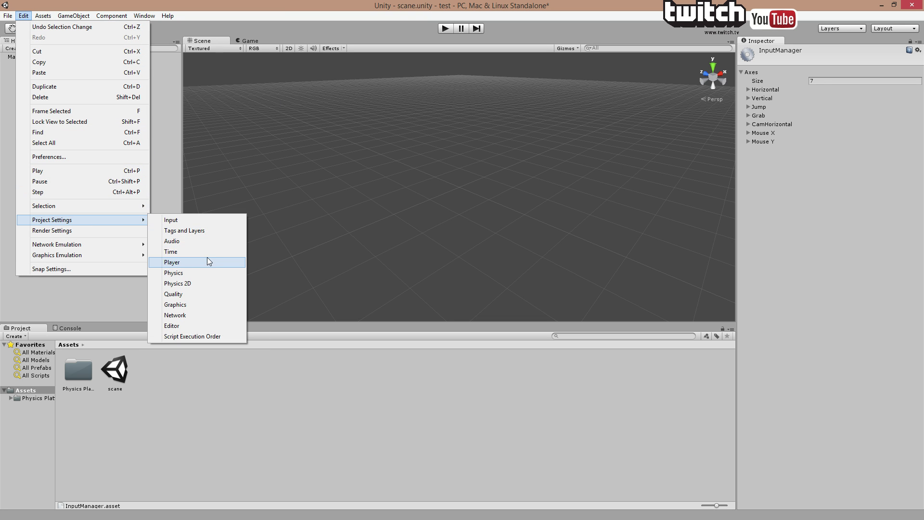
{"action": "left_click", "coordinate": [206, 273]}
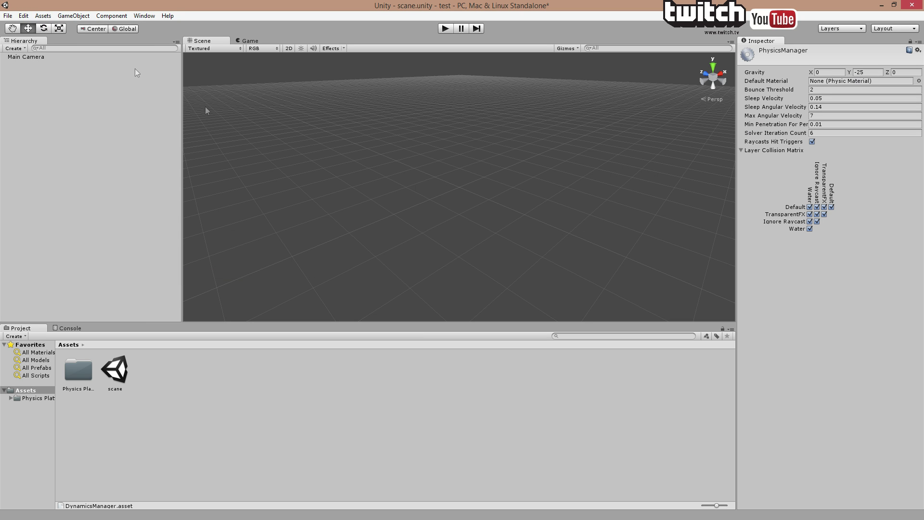
{"action": "left_click", "coordinate": [97, 410]}
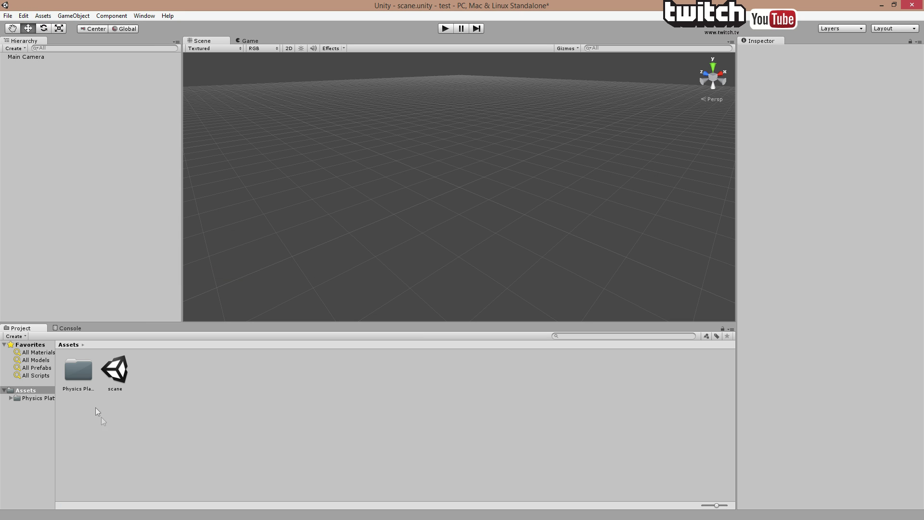
Step: Add a Cube to the scane scene and look over its available tags and layers
{"action": "left_click", "coordinate": [14, 48]}
{"action": "left_click", "coordinate": [59, 159]}
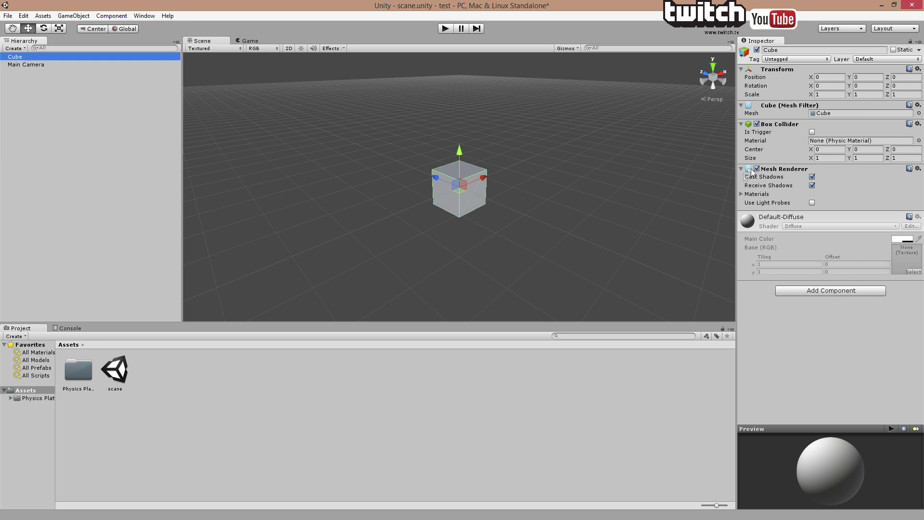
{"action": "left_click", "coordinate": [804, 70]}
{"action": "left_click", "coordinate": [801, 61]}
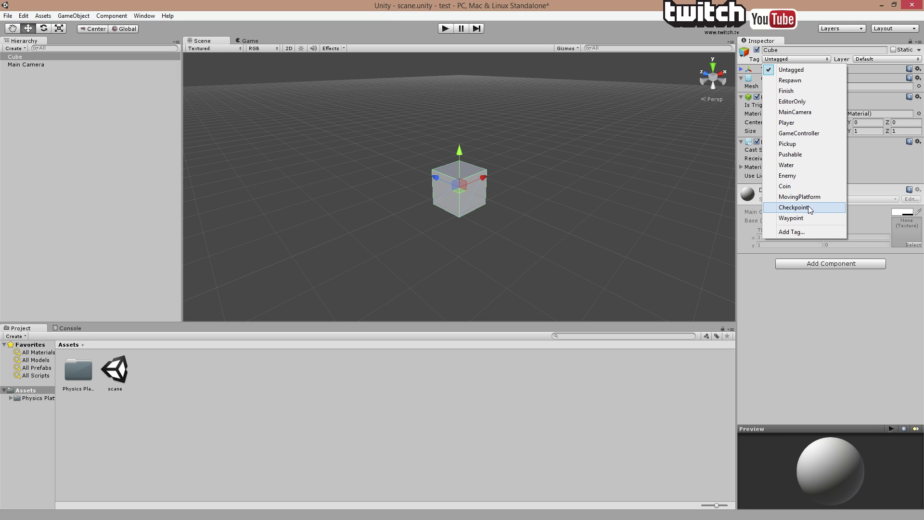
{"action": "left_click", "coordinate": [876, 59]}
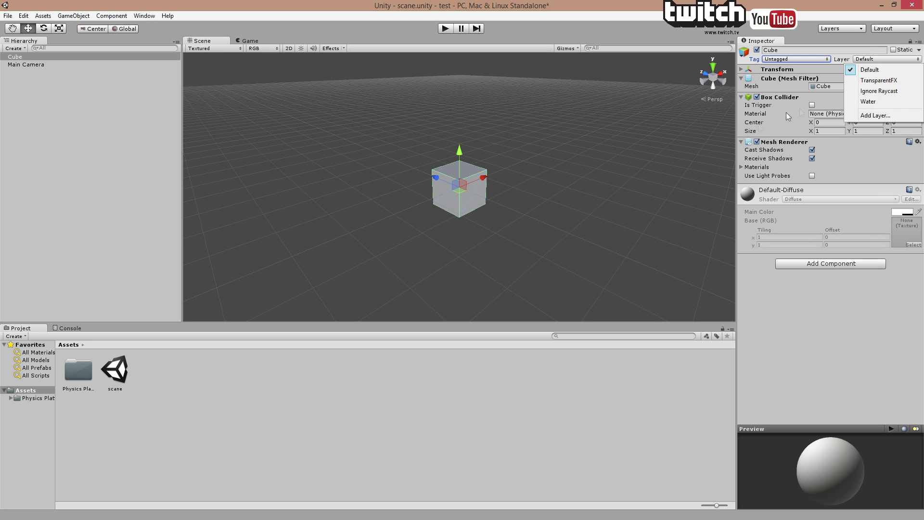
{"action": "left_click", "coordinate": [599, 401]}
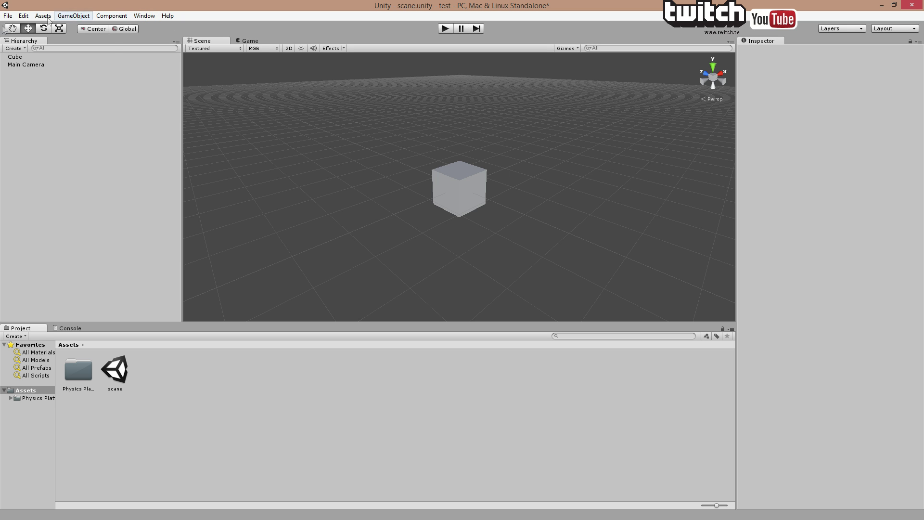
Step: Reopen the test project without saving the cube, continue the upgrade, and reapply the window layout
{"action": "left_click", "coordinate": [8, 16]}
{"action": "left_click", "coordinate": [34, 87]}
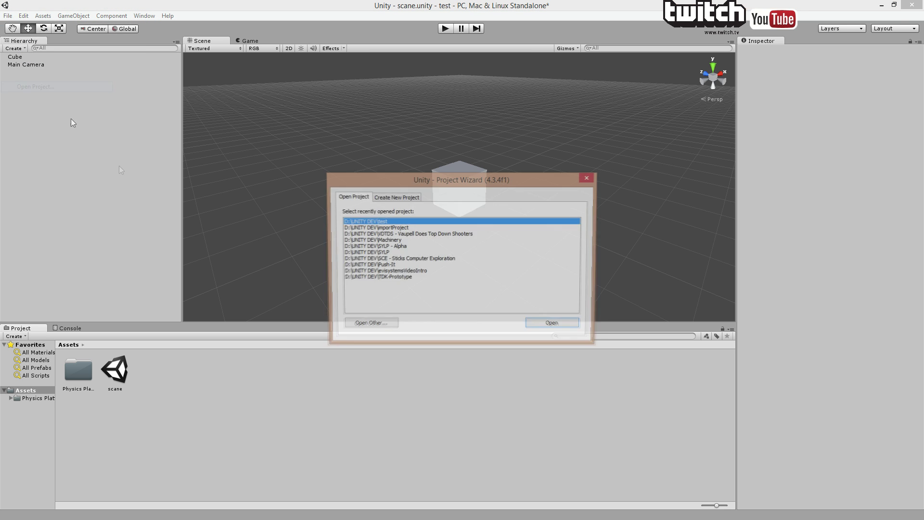
{"action": "left_click", "coordinate": [553, 325]}
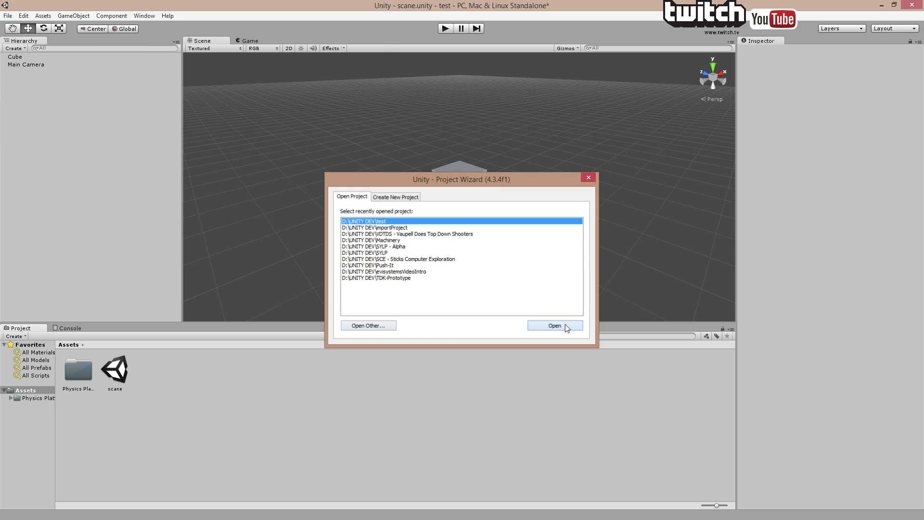
{"action": "left_click", "coordinate": [494, 284]}
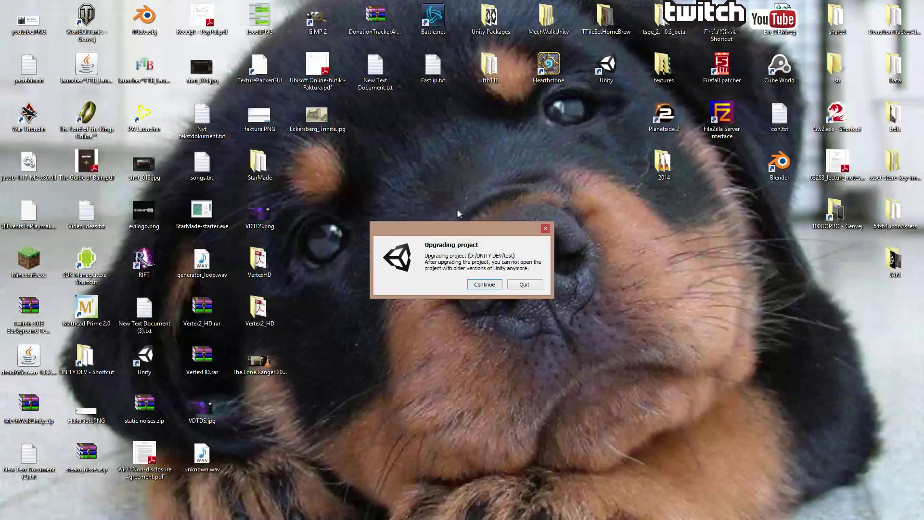
{"action": "left_click", "coordinate": [481, 287]}
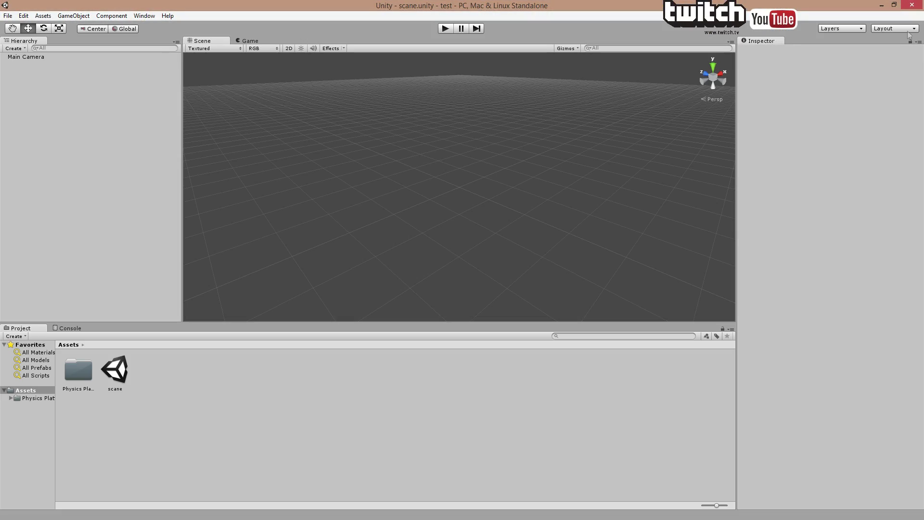
{"action": "left_click", "coordinate": [905, 29]}
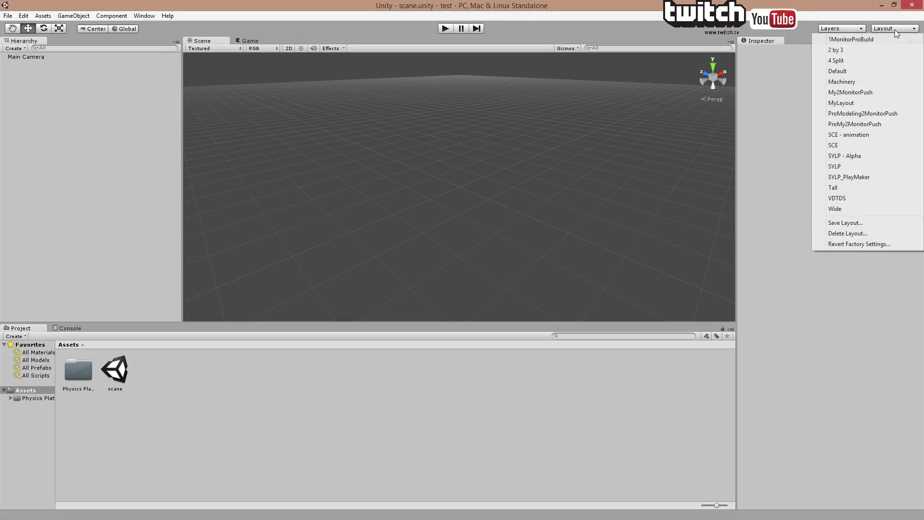
{"action": "left_click", "coordinate": [868, 76]}
Step: Show the project's Input settings with its seven axes
{"action": "left_click", "coordinate": [42, 15]}
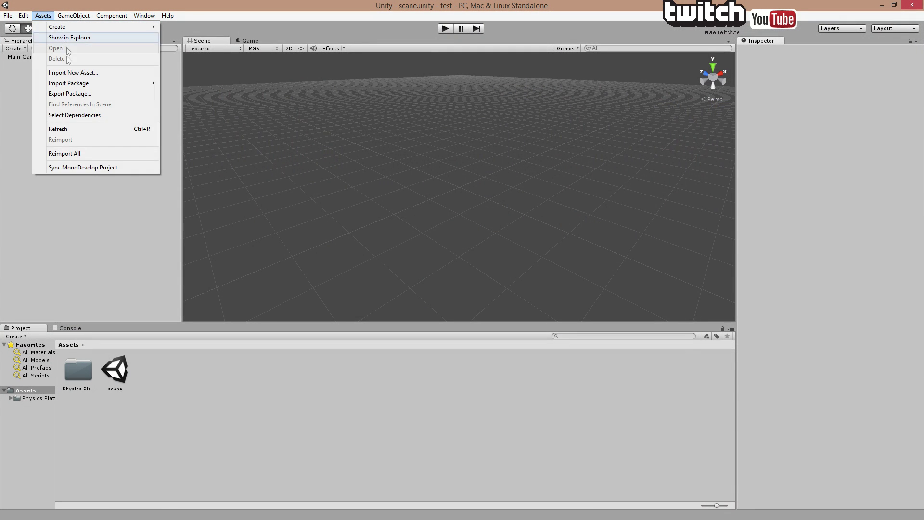
{"action": "mouse_move", "coordinate": [23, 15]}
{"action": "mouse_move", "coordinate": [82, 219]}
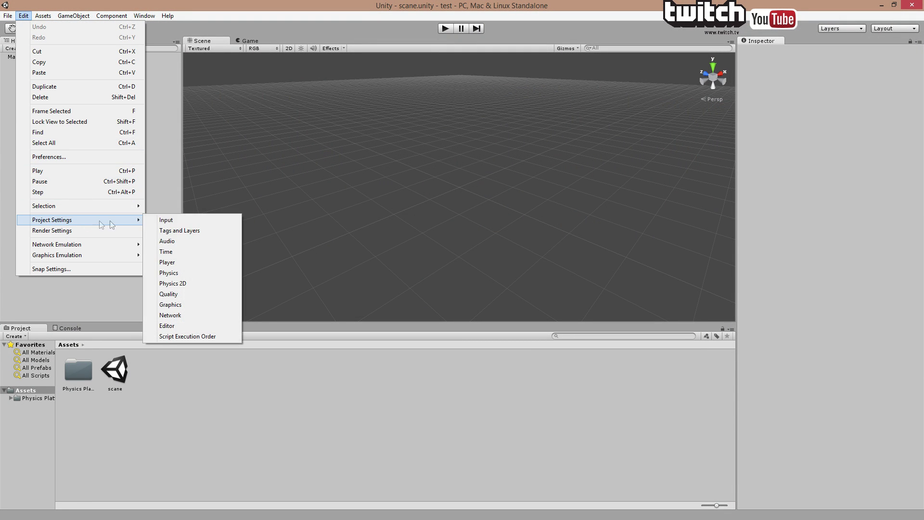
{"action": "left_click", "coordinate": [158, 220]}
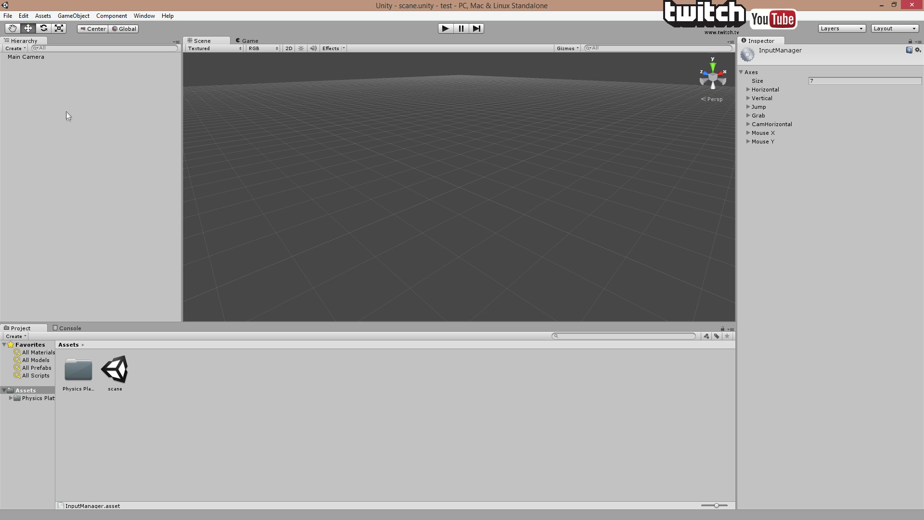
Step: Start a new empty project and browse to the D:\UNITY DEV folder
{"action": "left_click", "coordinate": [7, 15]}
{"action": "left_click", "coordinate": [19, 77]}
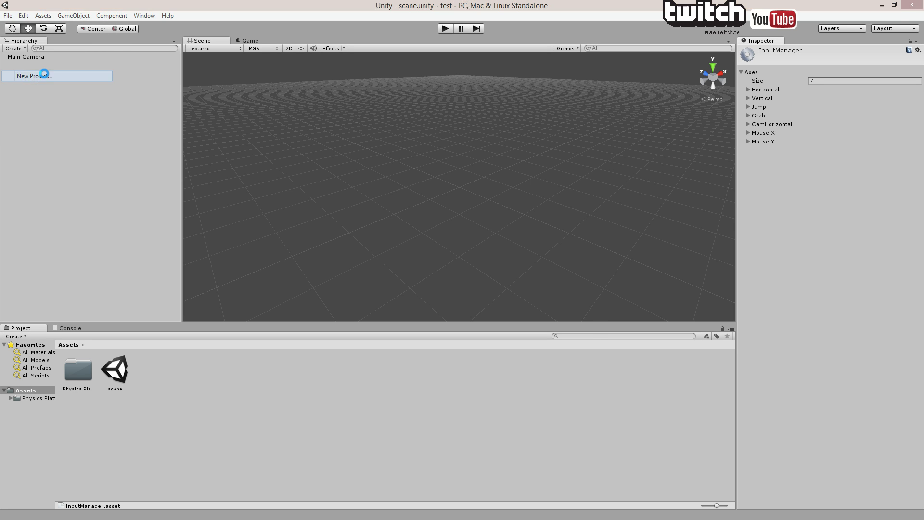
{"action": "left_click", "coordinate": [564, 224]}
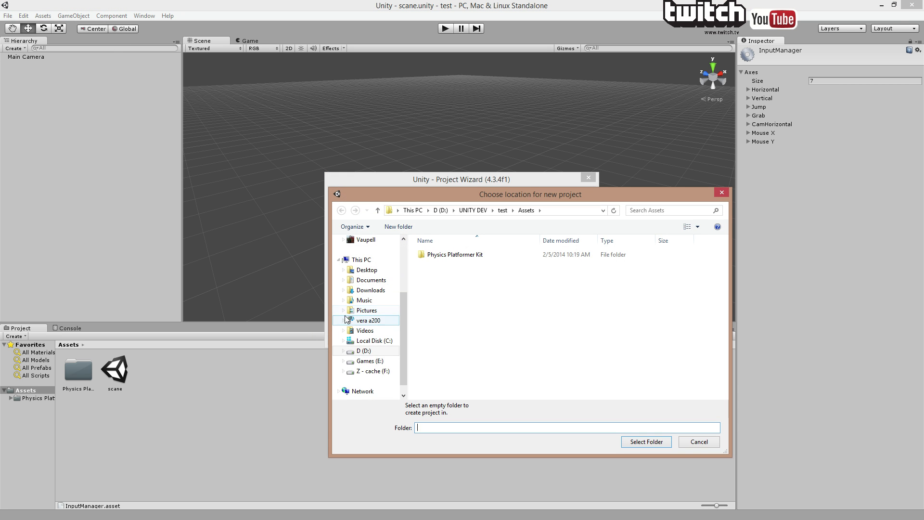
{"action": "left_click", "coordinate": [364, 350]}
{"action": "double_click", "coordinate": [442, 393]}
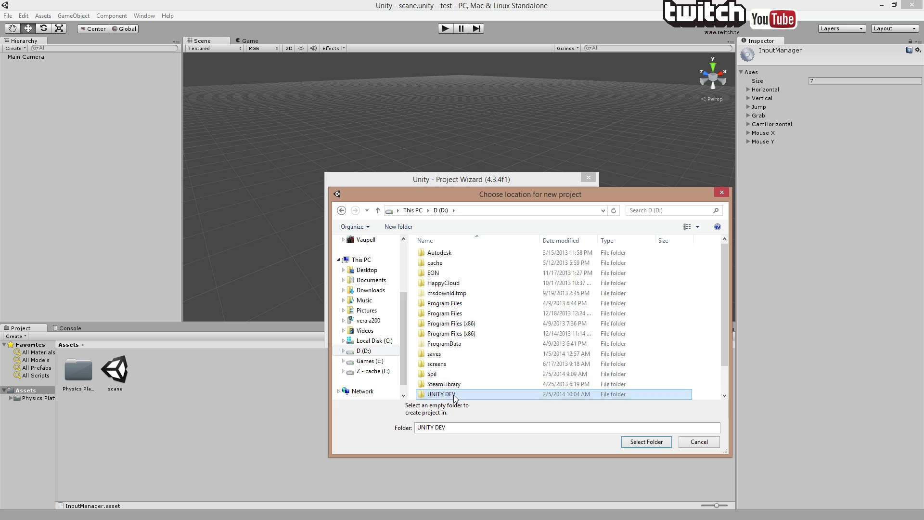
Step: Create the project in a new newproject folder and begin saving its scene as scene
{"action": "left_click", "coordinate": [397, 227]}
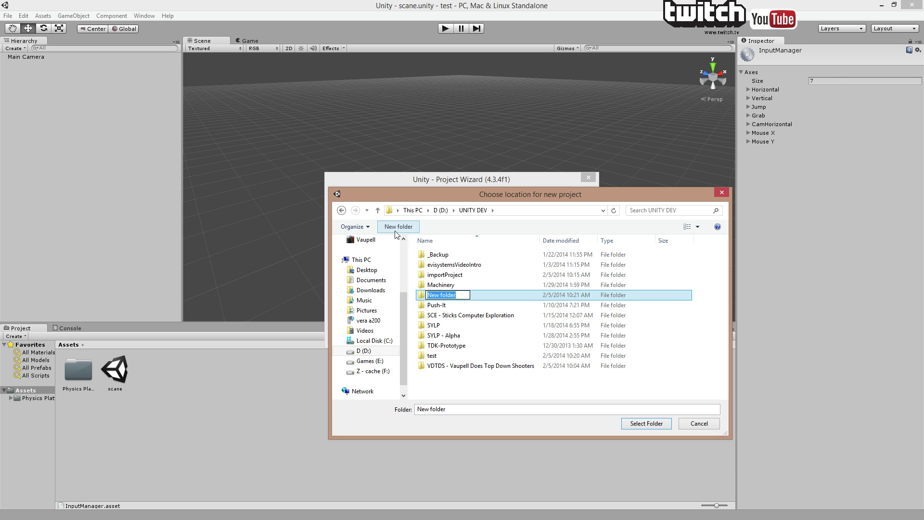
{"action": "type", "text": "newproject"}
{"action": "key", "text": "Return"}
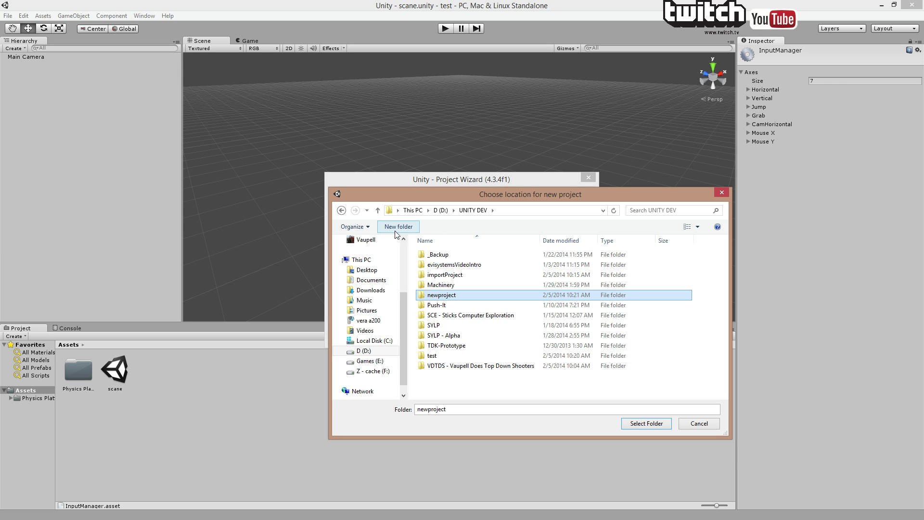
{"action": "key", "text": "Return"}
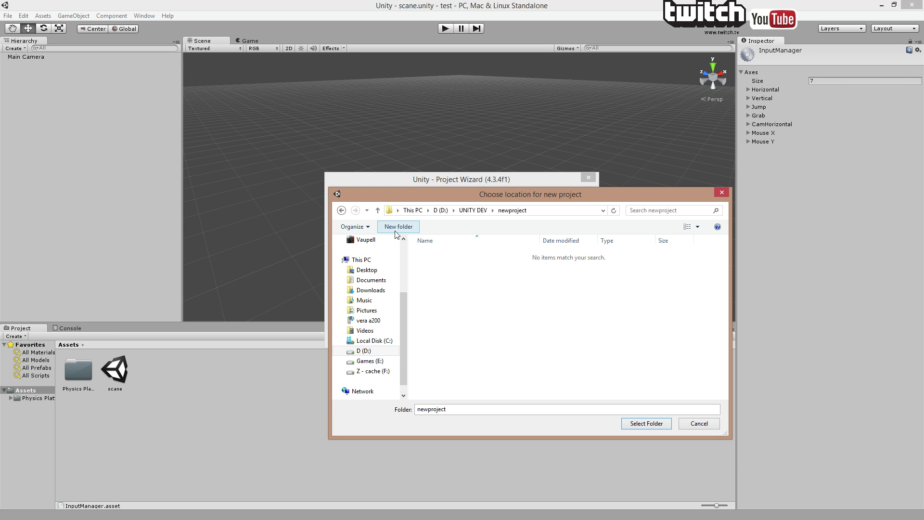
{"action": "left_click", "coordinate": [646, 423]}
{"action": "left_click", "coordinate": [558, 326]}
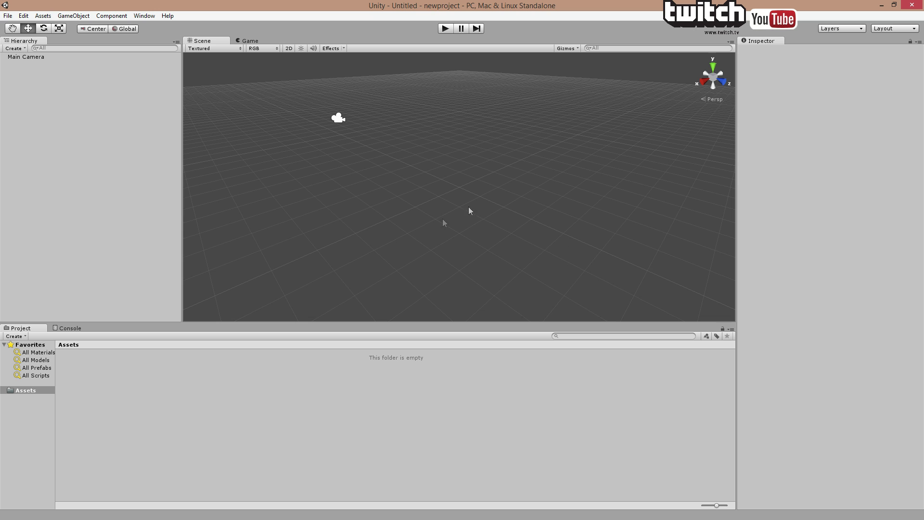
{"action": "key", "text": "ctrl+s"}
{"action": "type", "text": "s"}
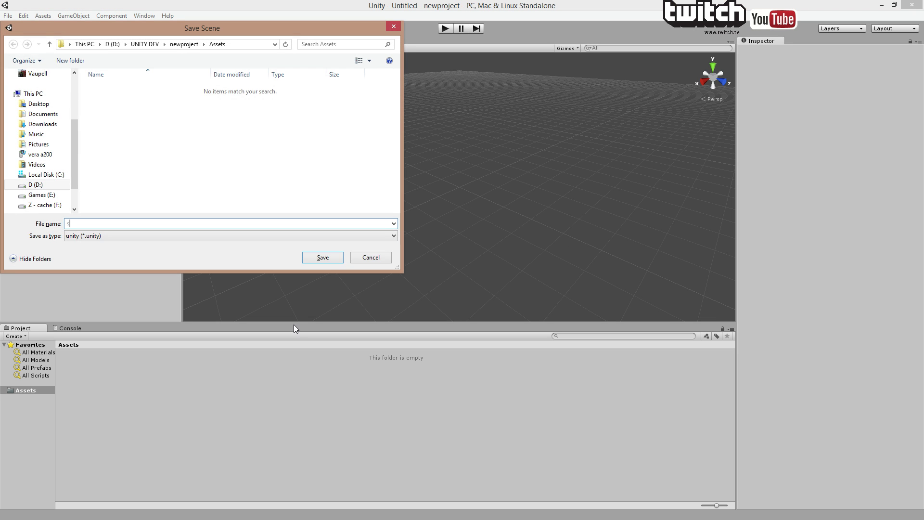
{"action": "type", "text": "cene"}
Step: Save the scene as scene.unity and set Physics Gravity Y to 0
{"action": "key", "text": "Return"}
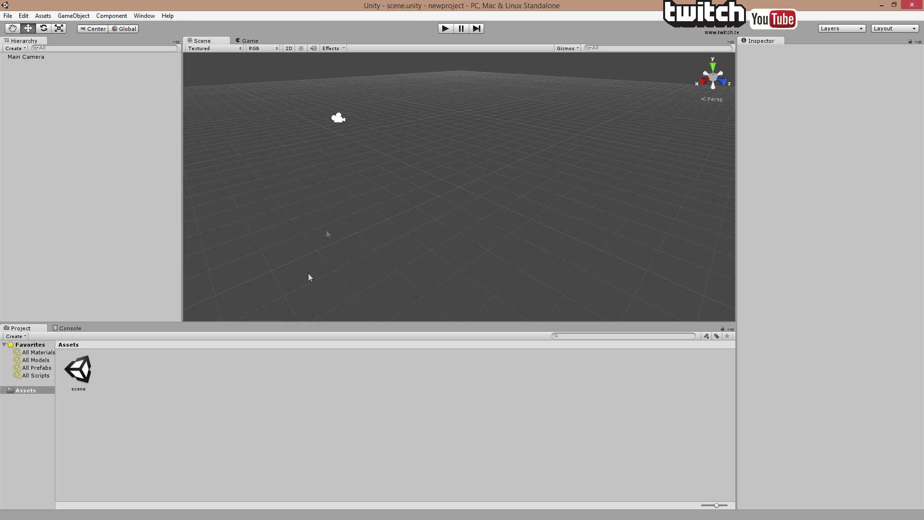
{"action": "left_click", "coordinate": [27, 17]}
{"action": "mouse_move", "coordinate": [80, 220]}
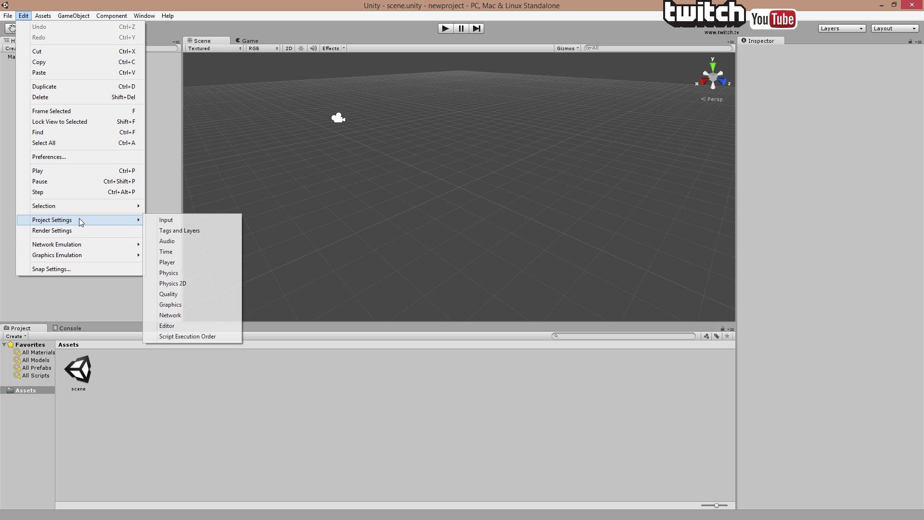
{"action": "left_click", "coordinate": [192, 273]}
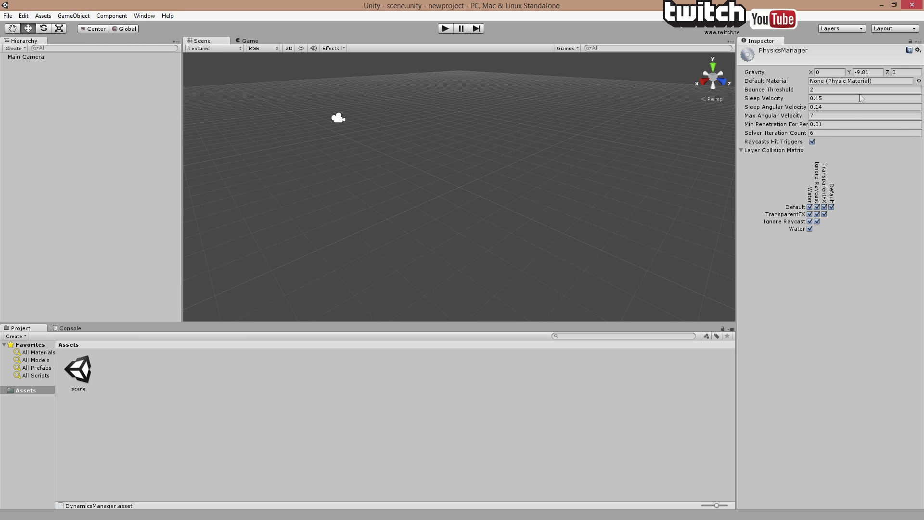
{"action": "left_click", "coordinate": [862, 73]}
{"action": "type", "text": "0"}
{"action": "left_click", "coordinate": [283, 267]}
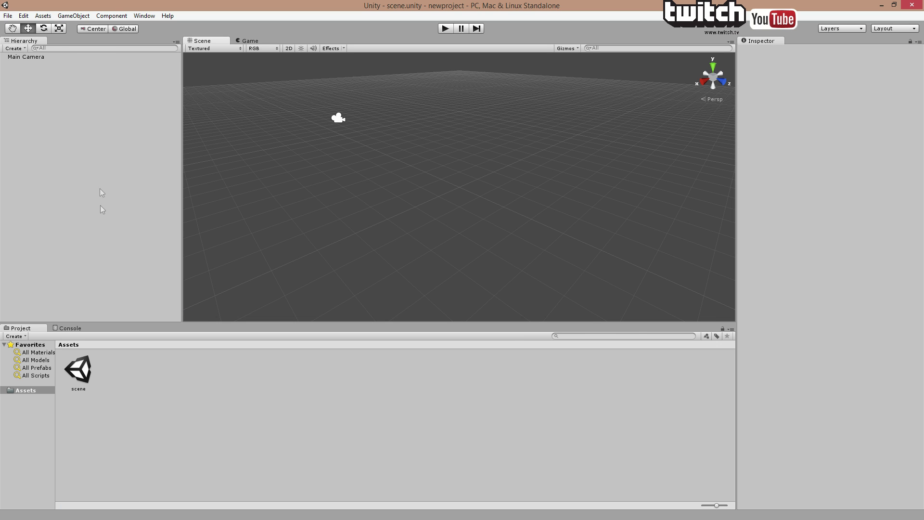
Step: Add a Cube tagged GameController to scene.unity and save the scene
{"action": "left_click", "coordinate": [23, 50]}
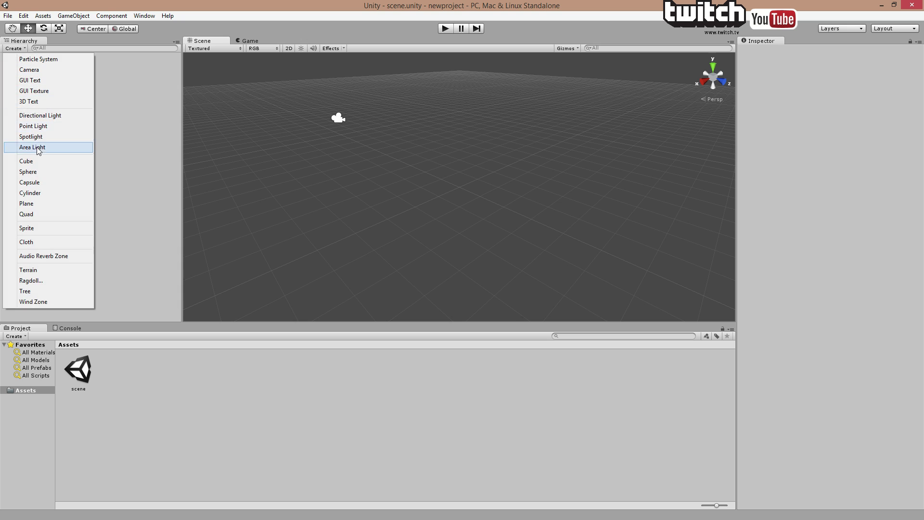
{"action": "left_click", "coordinate": [19, 160]}
{"action": "left_click", "coordinate": [826, 58]}
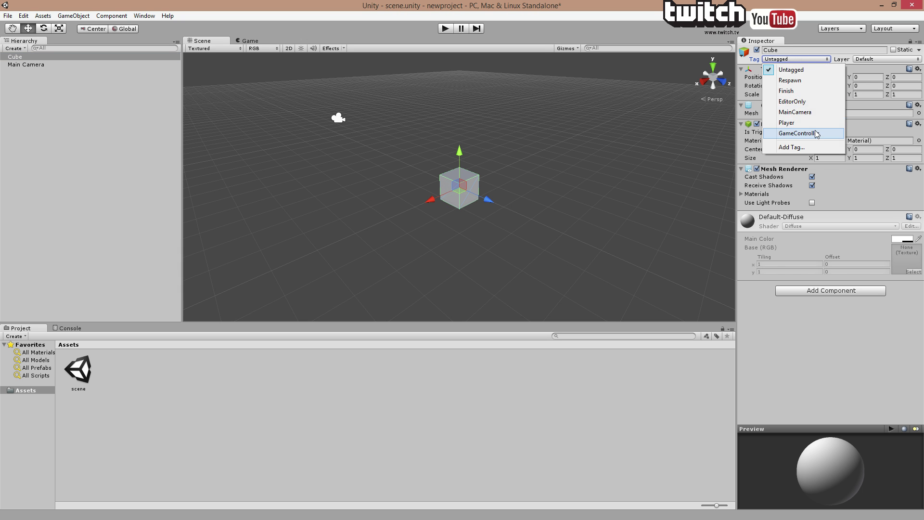
{"action": "left_click", "coordinate": [799, 133]}
{"action": "left_click", "coordinate": [624, 153]}
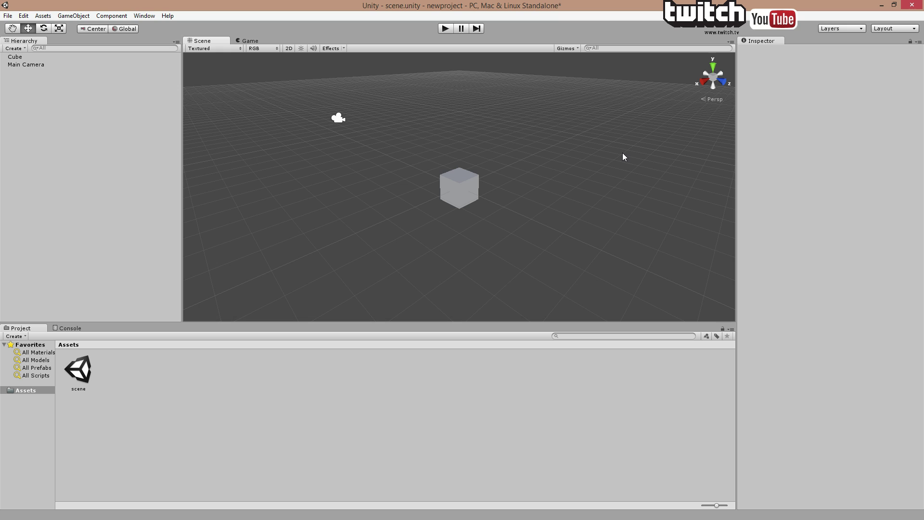
{"action": "key", "text": "ctrl+s"}
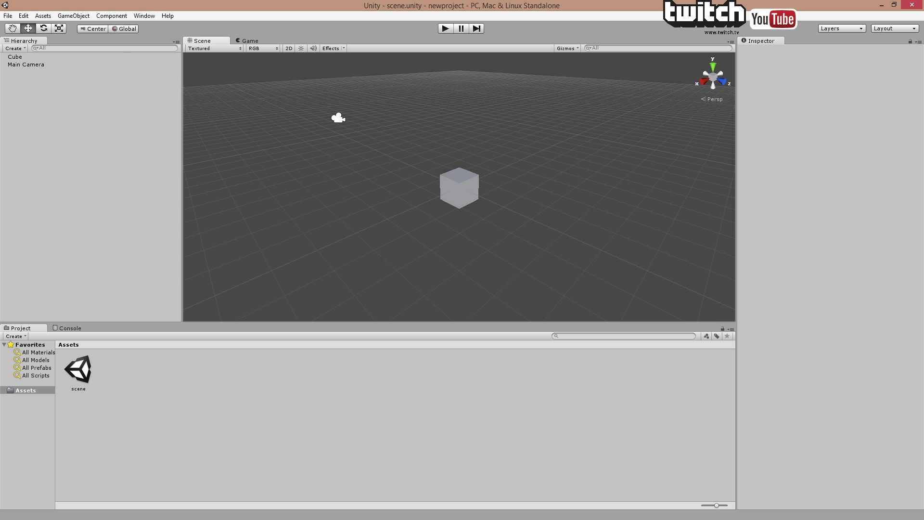
{"action": "left_click", "coordinate": [8, 16]}
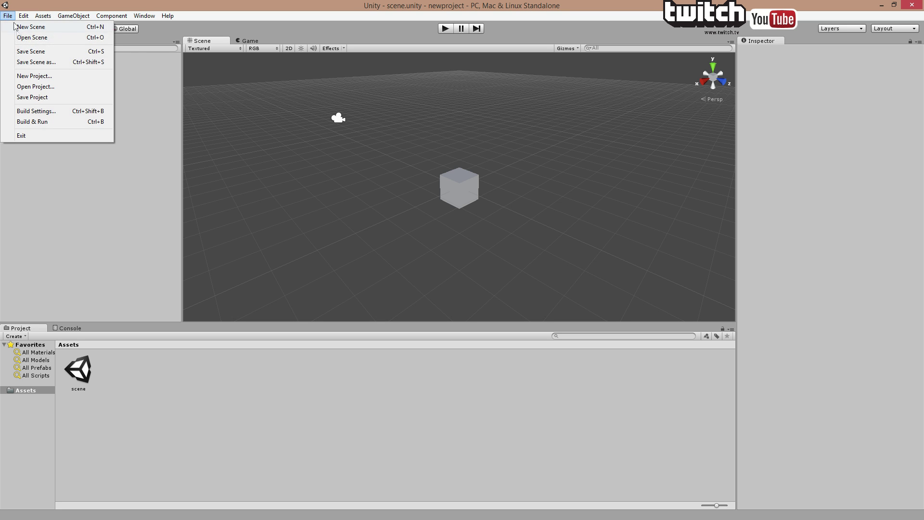
Step: Open importProject from the recent projects list and bring up the Asset Store
{"action": "left_click", "coordinate": [66, 88]}
{"action": "left_click", "coordinate": [400, 235]}
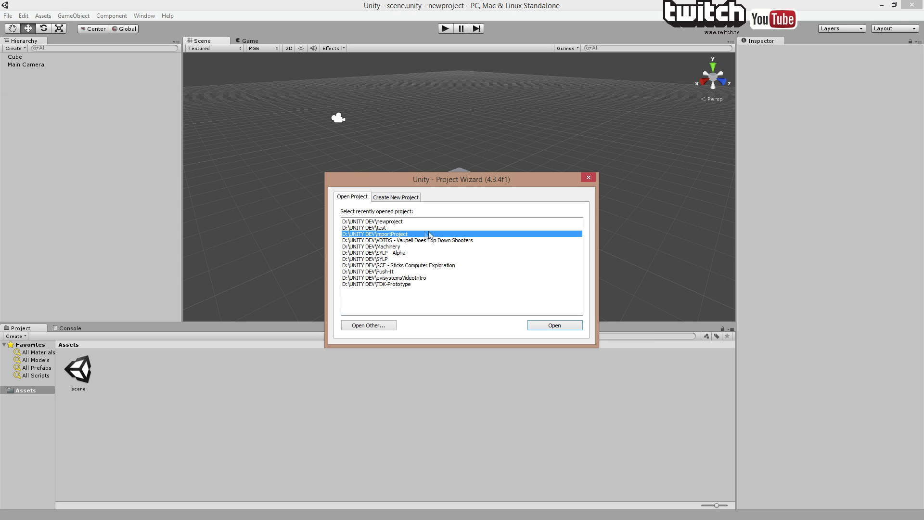
{"action": "left_click", "coordinate": [550, 325]}
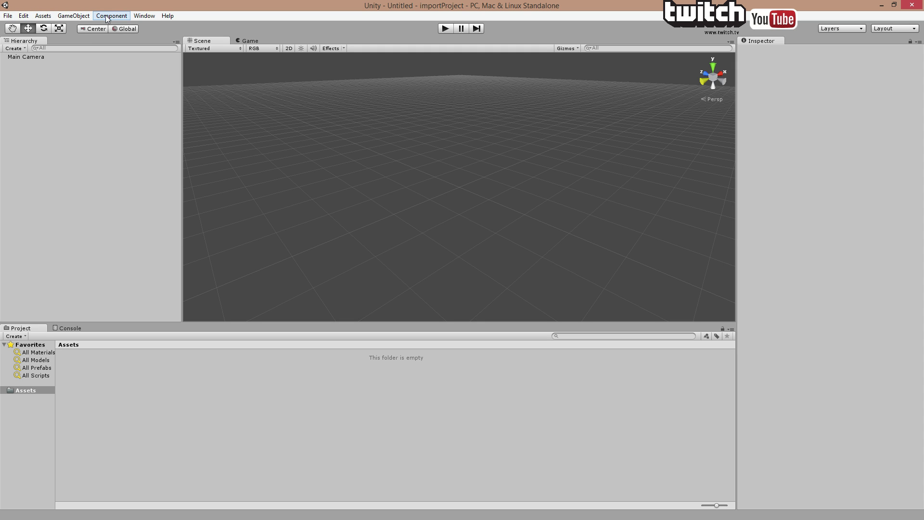
{"action": "left_click", "coordinate": [139, 17]}
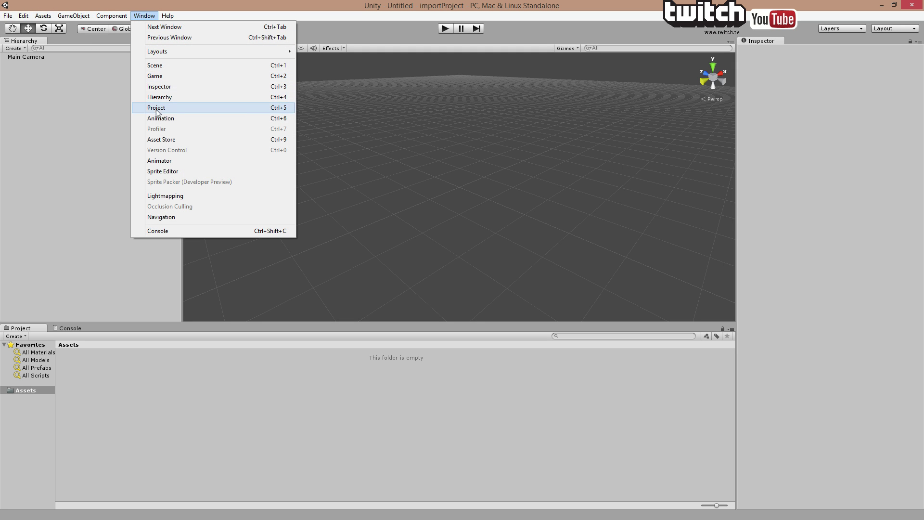
{"action": "left_click", "coordinate": [182, 140]}
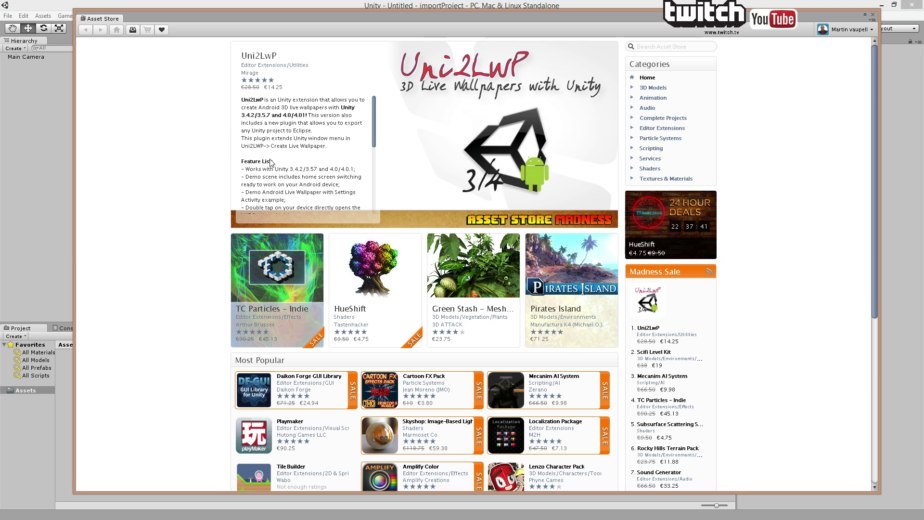
Step: Start importing Complete Physics Platformer Kit from the downloaded packages list
{"action": "left_click", "coordinate": [133, 30]}
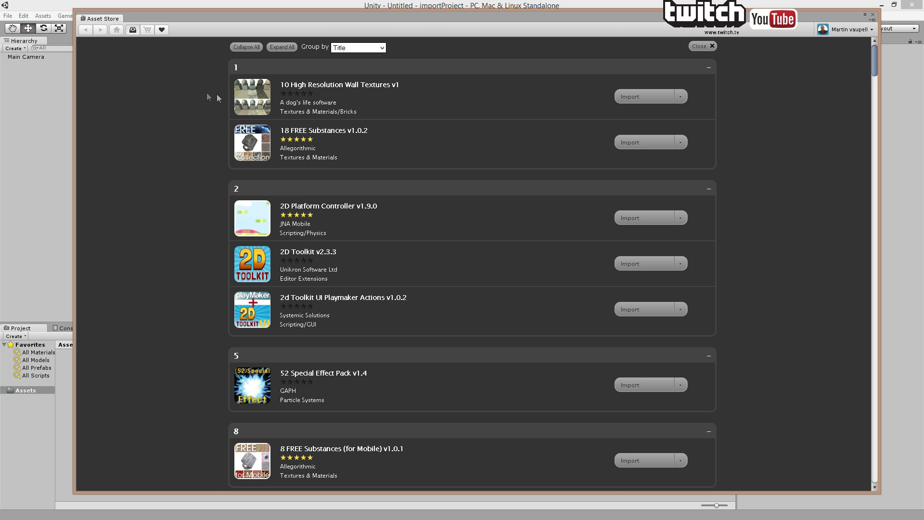
{"action": "scroll", "coordinate": [376, 315], "scroll_direction": "down", "scroll_amount": 15}
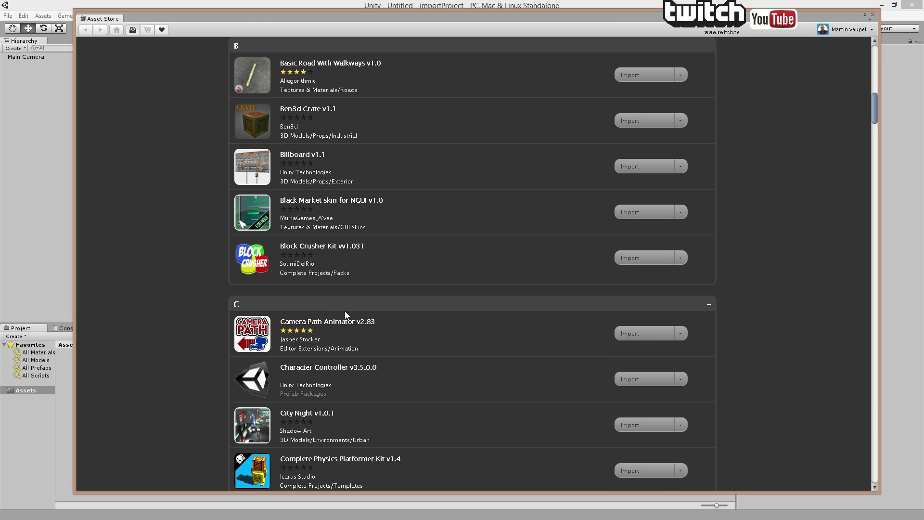
{"action": "scroll", "coordinate": [360, 403], "scroll_direction": "down", "scroll_amount": 3}
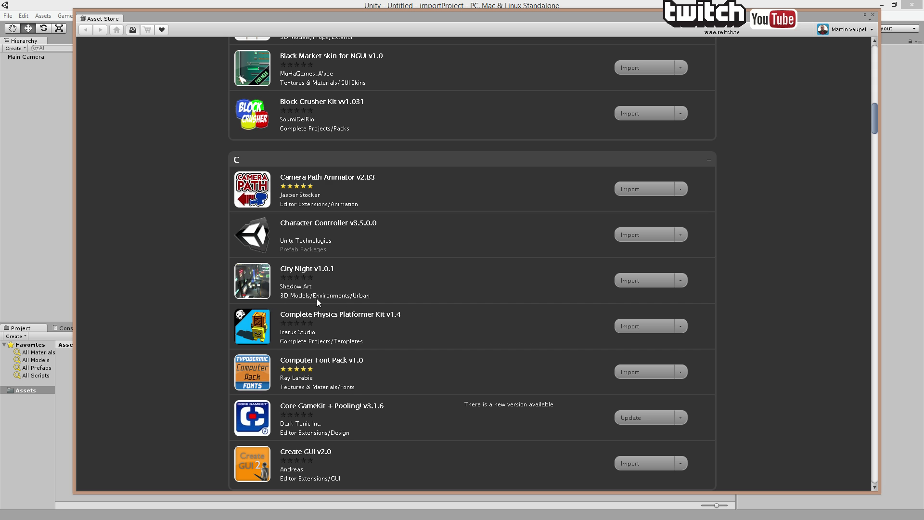
{"action": "left_click", "coordinate": [664, 330]}
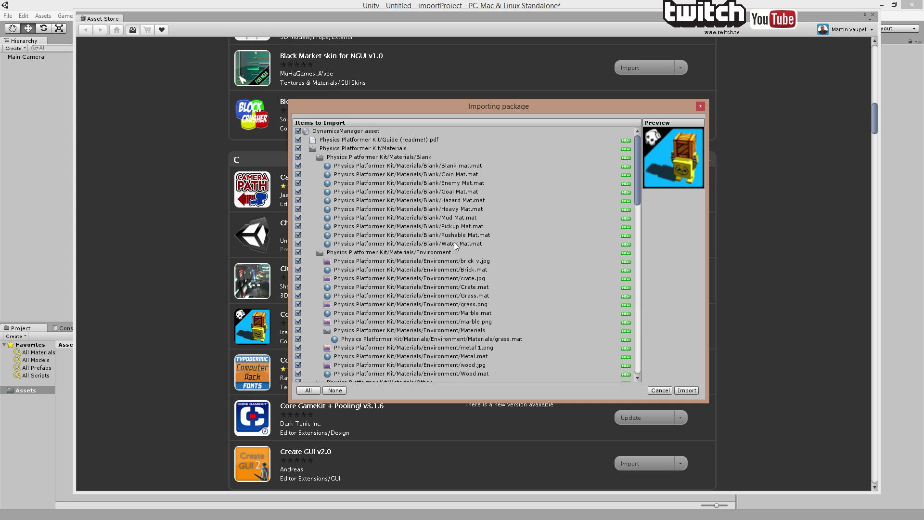
Step: Review the DynamicsManager.asset and ProjectSettings.asset entries, then import the entire Physics Platformer Kit
{"action": "left_click", "coordinate": [298, 133]}
{"action": "scroll", "coordinate": [318, 293], "scroll_direction": "down", "scroll_amount": 20}
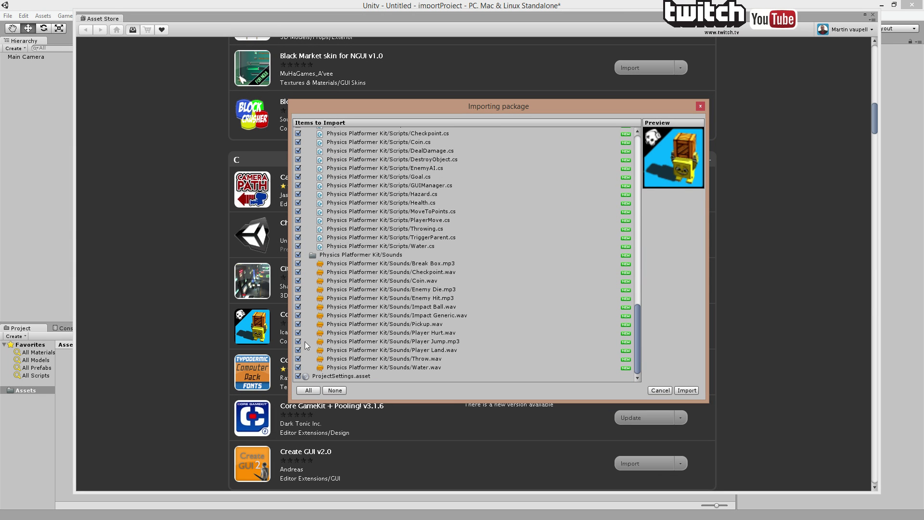
{"action": "left_click", "coordinate": [298, 377]}
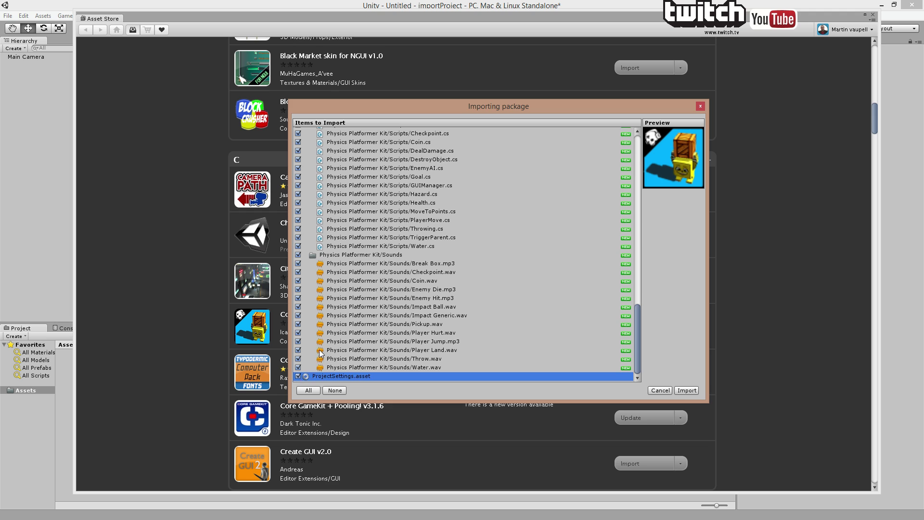
{"action": "scroll", "coordinate": [325, 351], "scroll_direction": "up", "scroll_amount": 15}
{"action": "scroll", "coordinate": [325, 351], "scroll_direction": "up", "scroll_amount": 2}
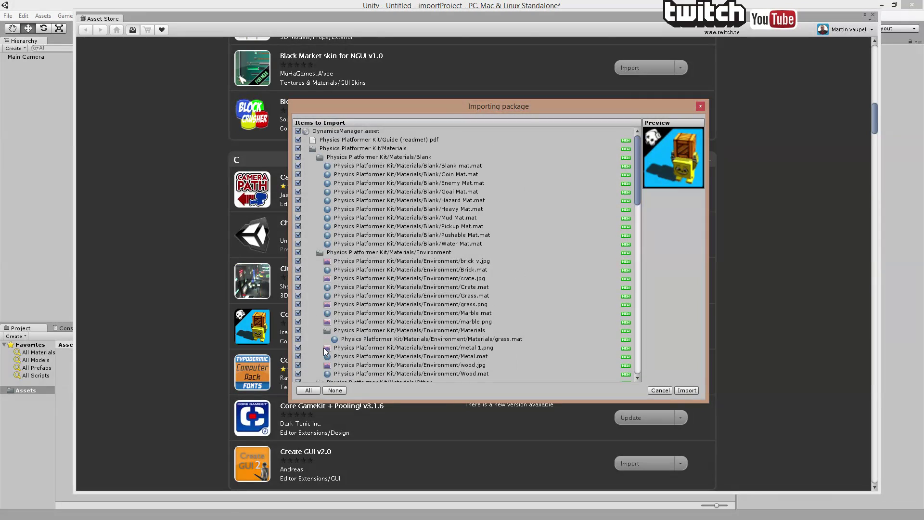
{"action": "scroll", "coordinate": [470, 376], "scroll_direction": "down", "scroll_amount": 10}
{"action": "scroll", "coordinate": [478, 244], "scroll_direction": "down", "scroll_amount": 10}
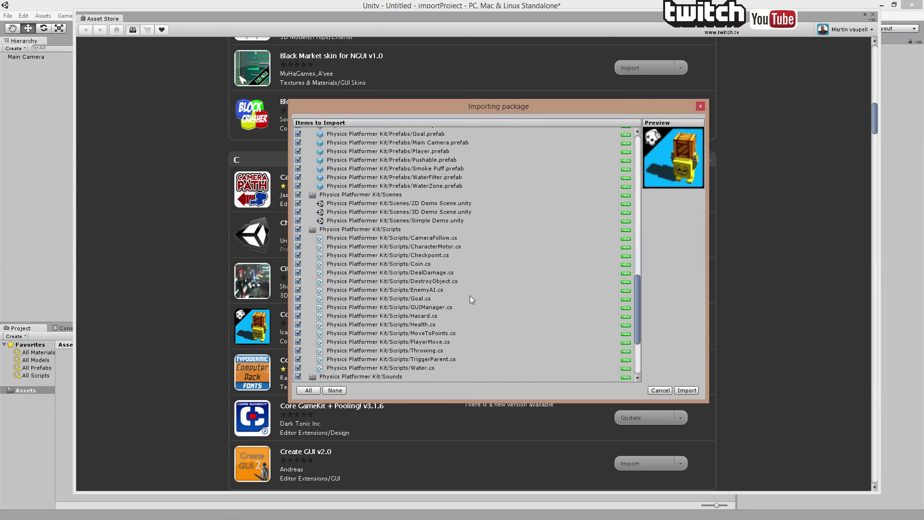
{"action": "scroll", "coordinate": [466, 301], "scroll_direction": "up", "scroll_amount": 15}
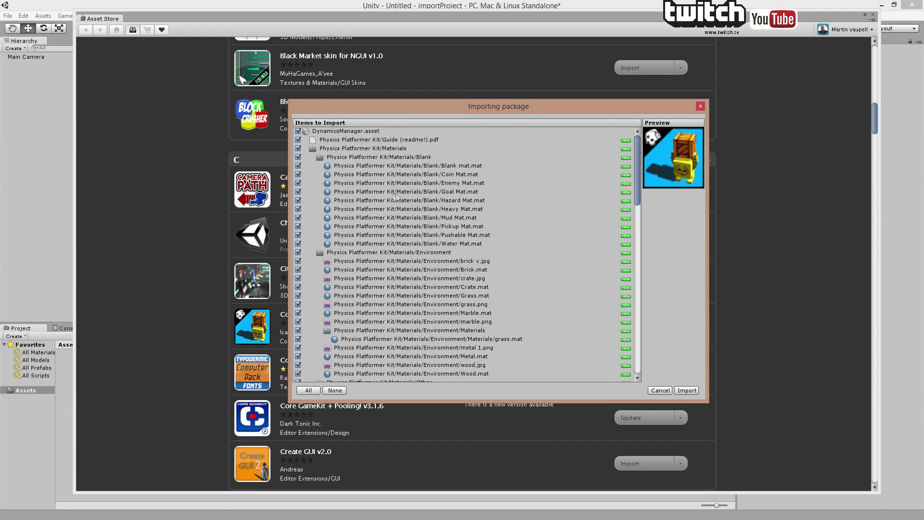
{"action": "left_click", "coordinate": [686, 390]}
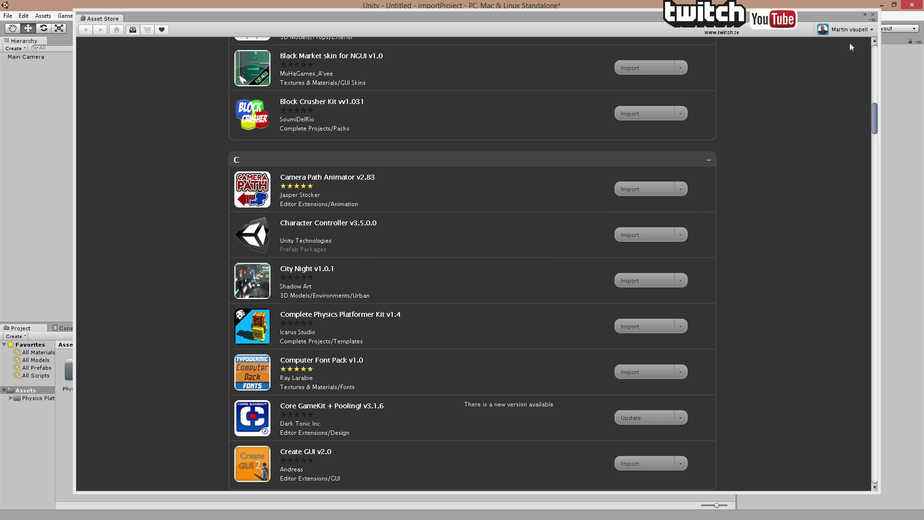
Step: Close the Asset Store and show the imported Physics Platformer Kit folder's contents
{"action": "left_click", "coordinate": [872, 15]}
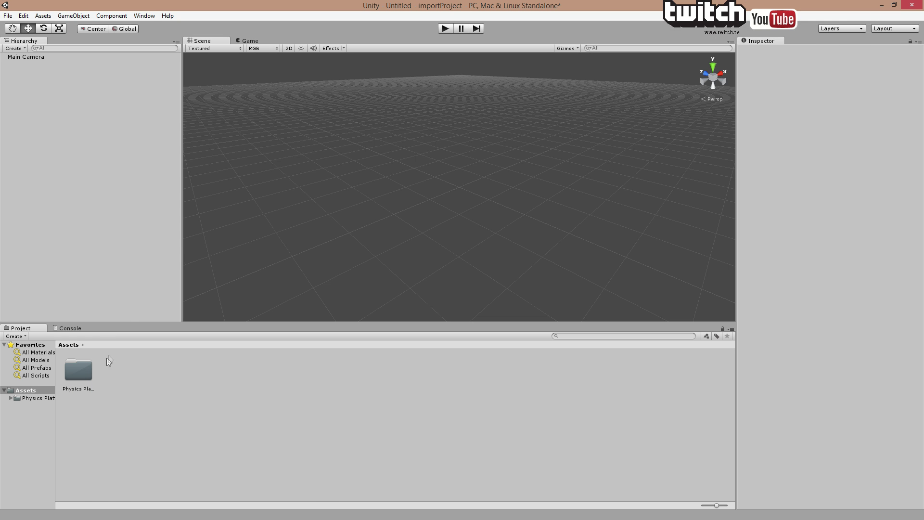
{"action": "left_click", "coordinate": [78, 370]}
{"action": "left_click", "coordinate": [37, 399]}
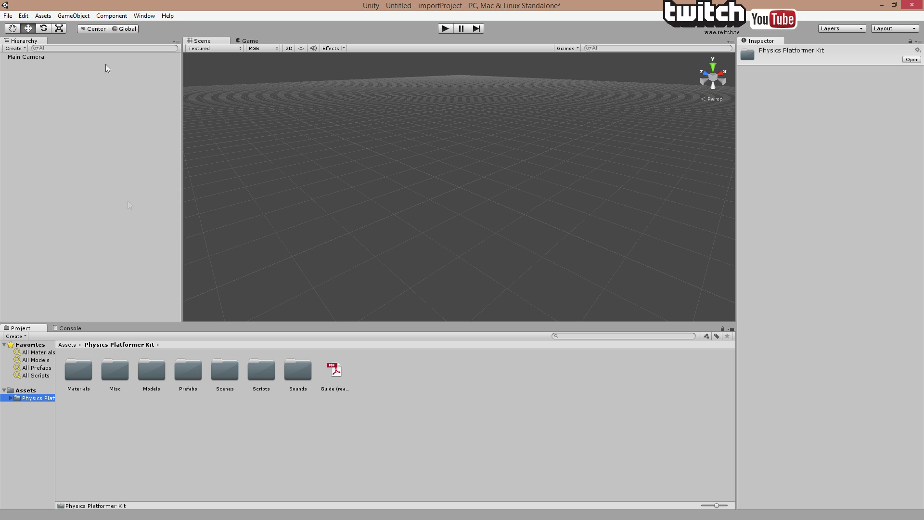
Step: View the project's Physics settings (gravity Y -25), then clear them from the Inspector
{"action": "left_click", "coordinate": [24, 15]}
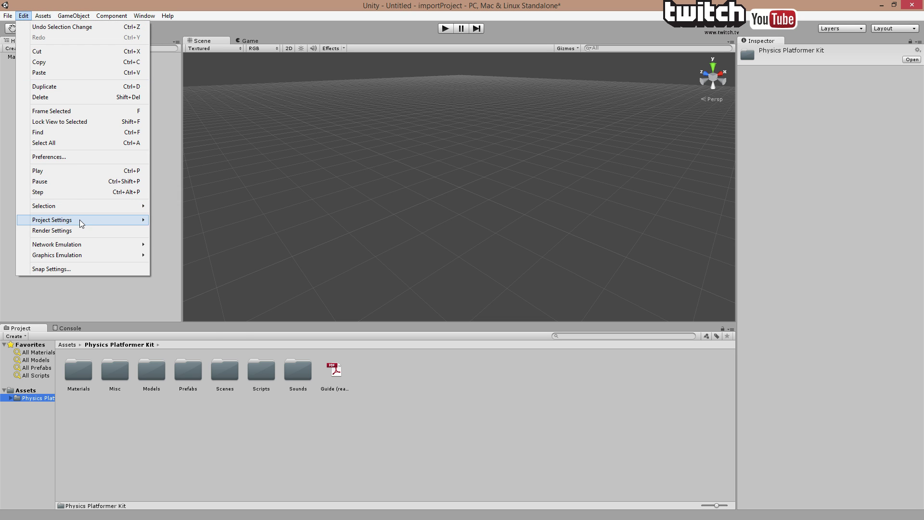
{"action": "mouse_move", "coordinate": [81, 220]}
{"action": "left_click", "coordinate": [207, 273]}
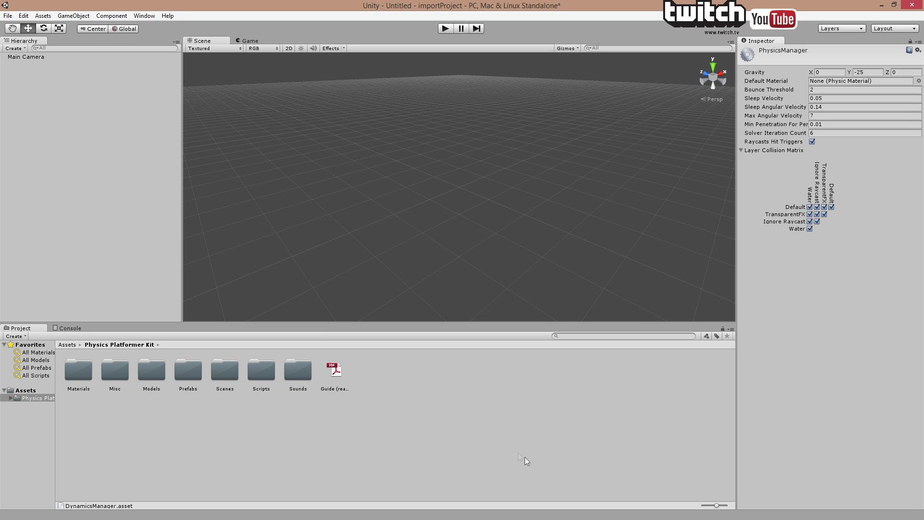
{"action": "left_click", "coordinate": [391, 434]}
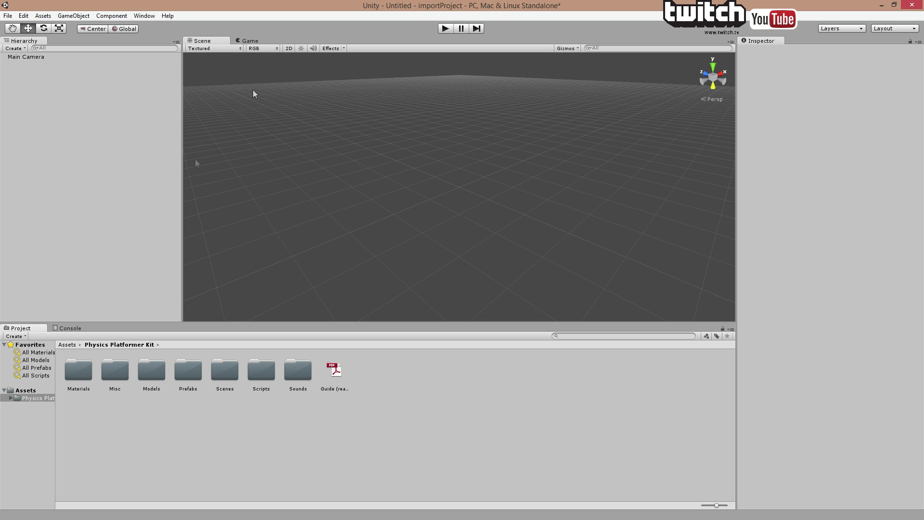
{"action": "right_click", "coordinate": [33, 396]}
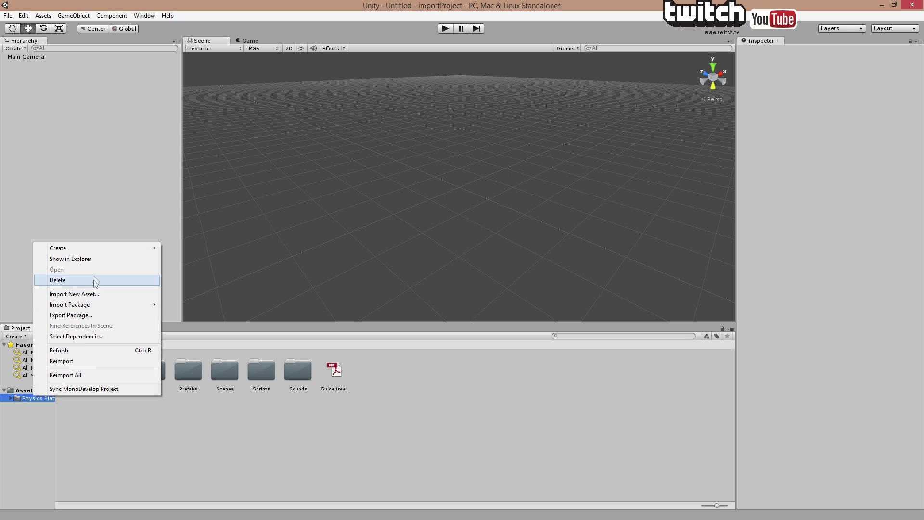
Step: Reveal the Physics Platformer Kit folder in File Explorer and copy it
{"action": "left_click", "coordinate": [71, 259]}
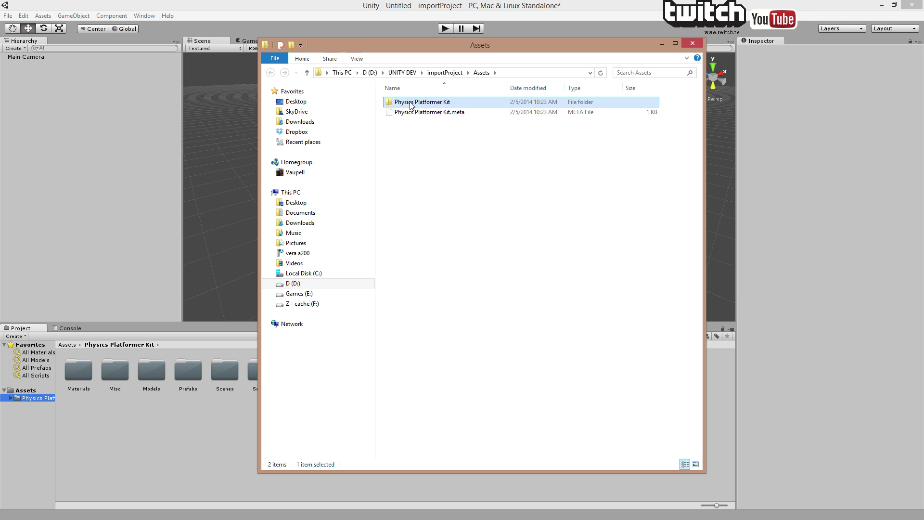
{"action": "right_click", "coordinate": [410, 102]}
{"action": "left_click", "coordinate": [463, 279]}
Step: Paste the kit folder into UNITY DEV > newproject > Assets and close File Explorer
{"action": "left_click", "coordinate": [404, 73]}
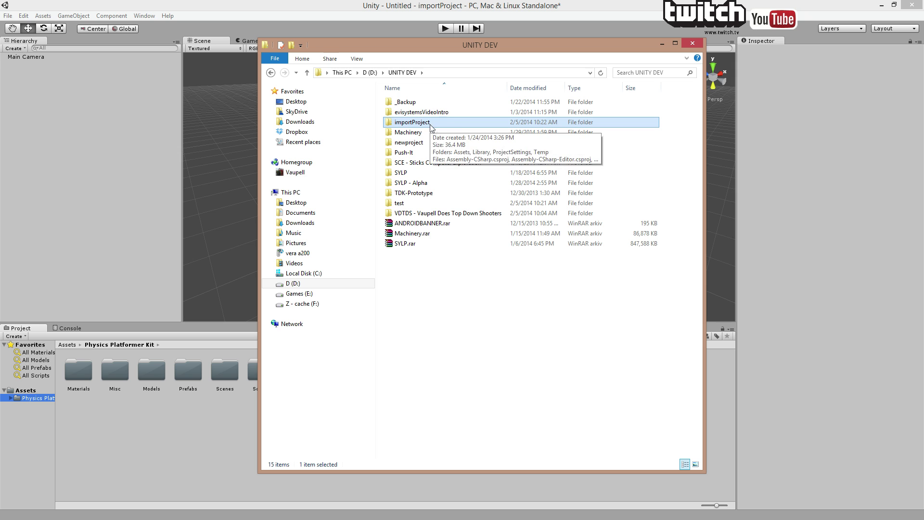
{"action": "double_click", "coordinate": [438, 144]}
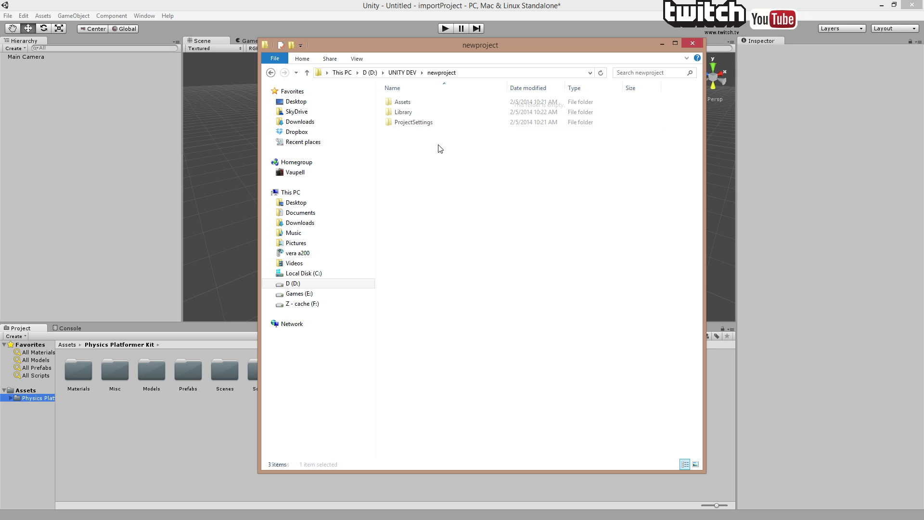
{"action": "double_click", "coordinate": [413, 104]}
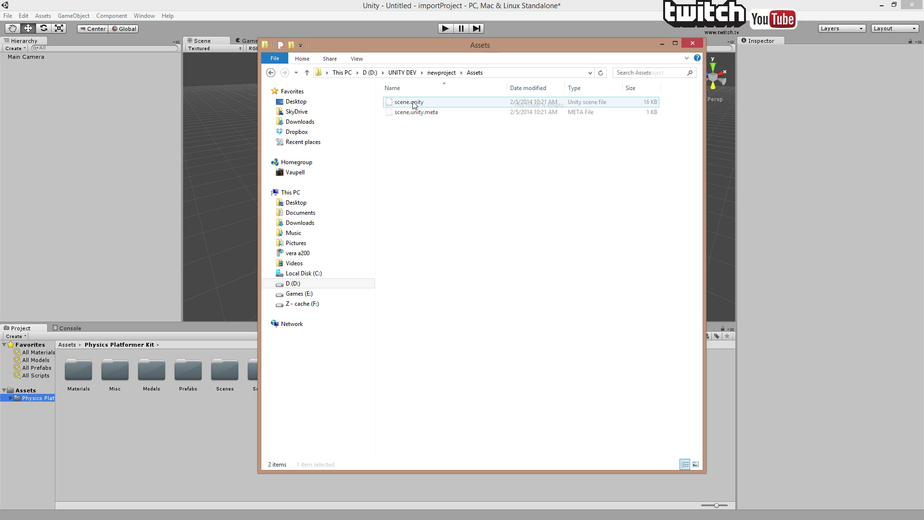
{"action": "right_click", "coordinate": [428, 144]}
{"action": "left_click", "coordinate": [474, 210]}
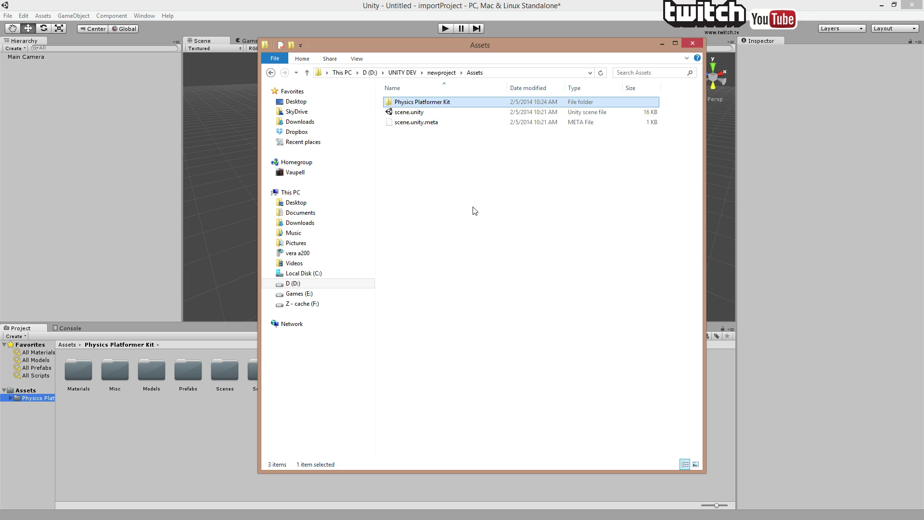
{"action": "left_click", "coordinate": [691, 43]}
{"action": "left_click", "coordinate": [122, 439]}
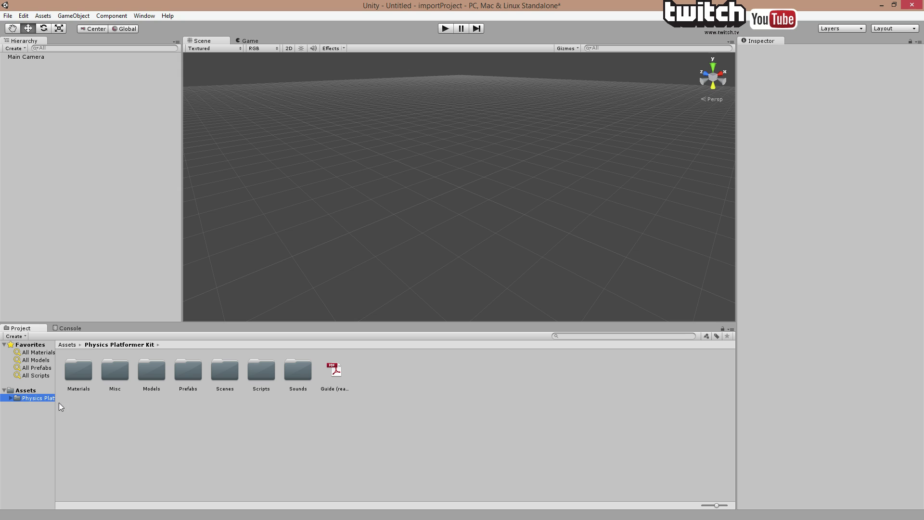
Step: Delete the Physics Platformer Kit folder from importProject's Assets
{"action": "left_click_drag", "start_coordinate": [56, 402], "coordinate": [125, 414]}
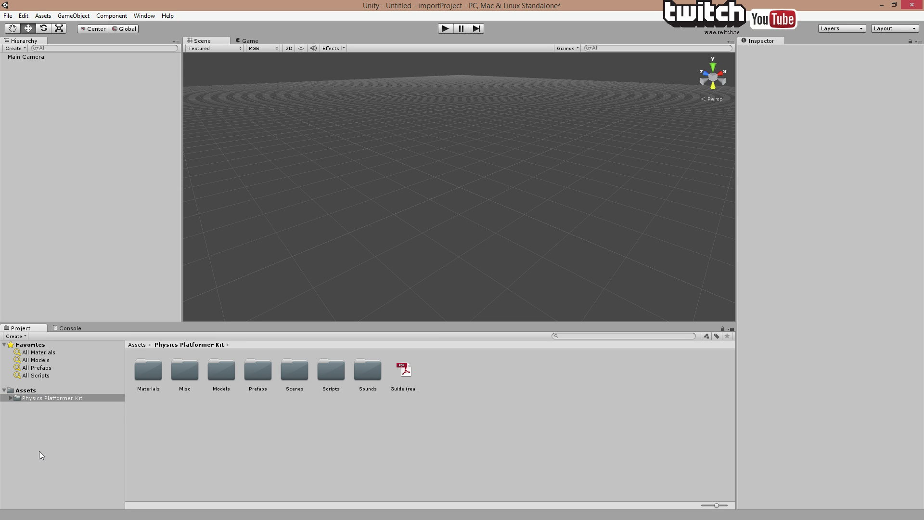
{"action": "left_click", "coordinate": [39, 438]}
{"action": "left_click", "coordinate": [34, 391]}
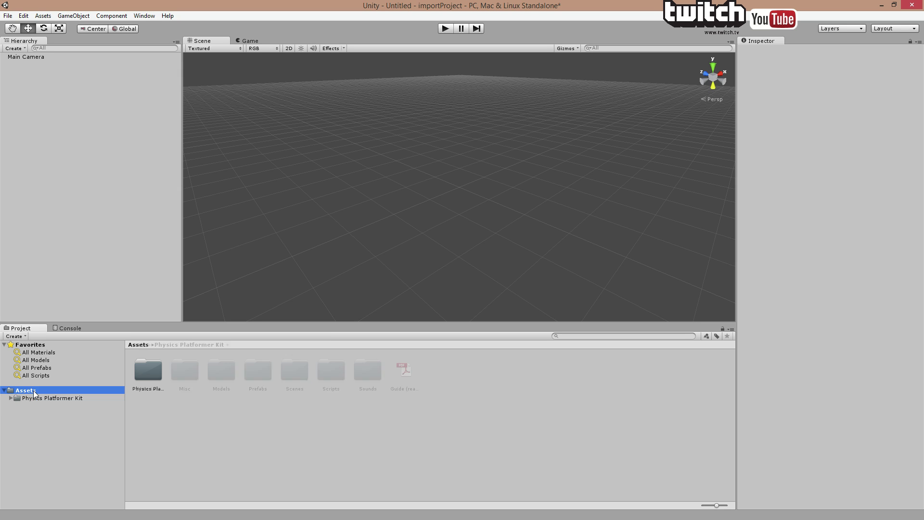
{"action": "left_click", "coordinate": [36, 397]}
{"action": "key", "text": "Delete"}
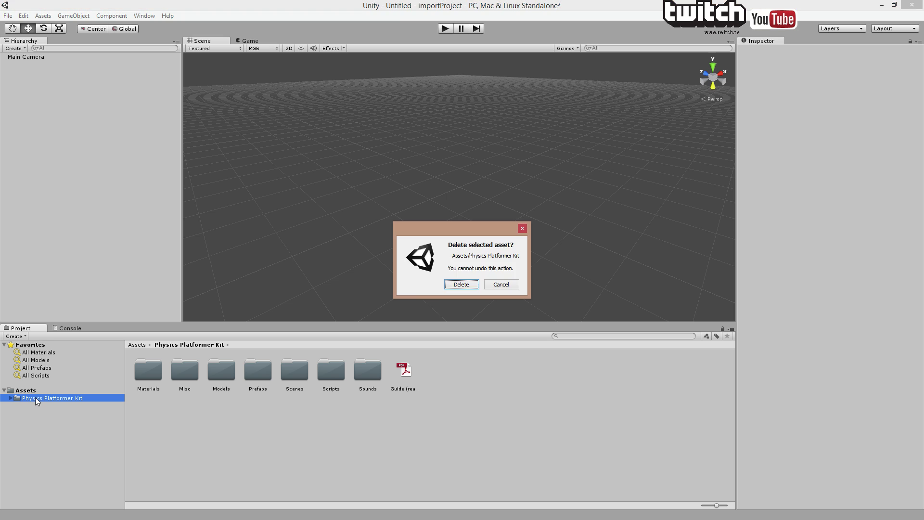
{"action": "key", "text": "Return"}
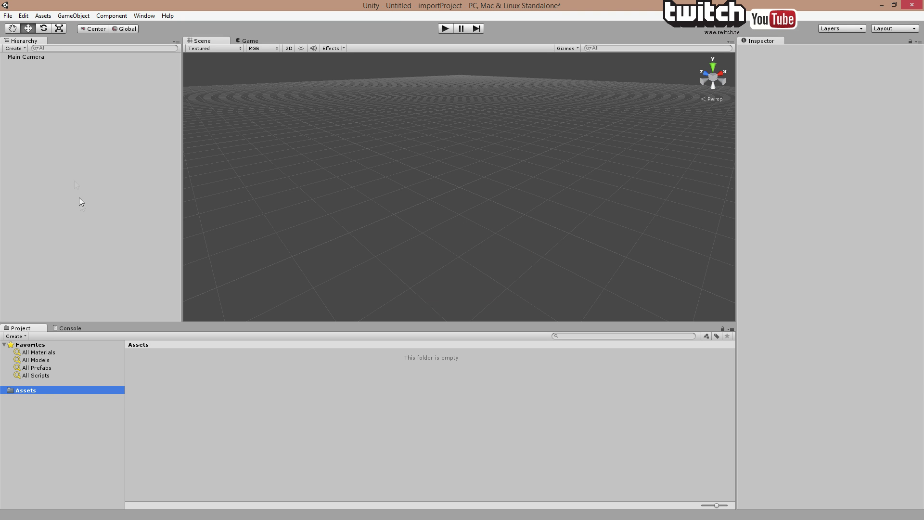
Step: Open newproject from recent projects, discarding changes to the untitled scene
{"action": "left_click", "coordinate": [8, 16]}
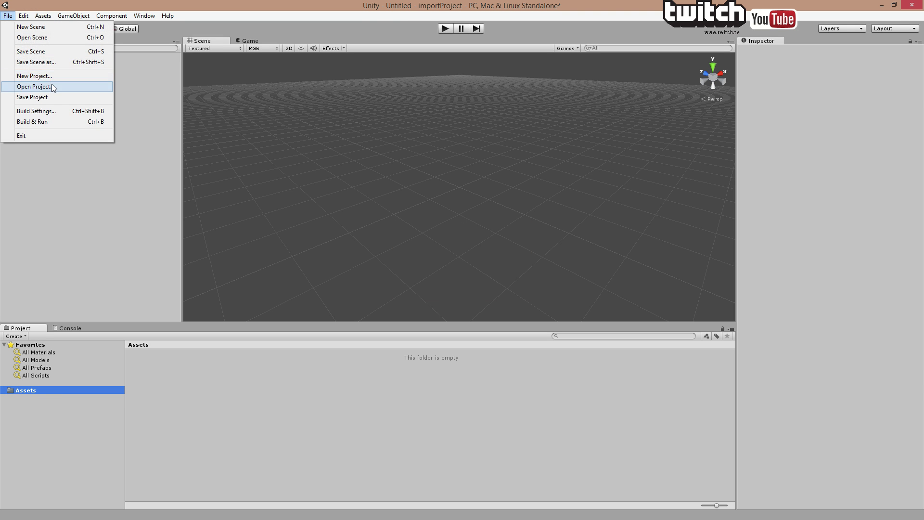
{"action": "left_click", "coordinate": [29, 87]}
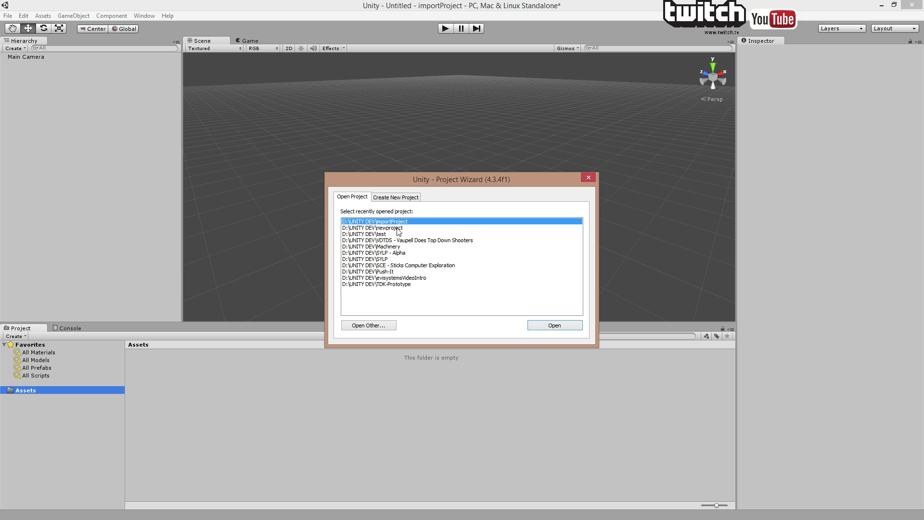
{"action": "left_click", "coordinate": [562, 327]}
{"action": "left_click", "coordinate": [500, 283]}
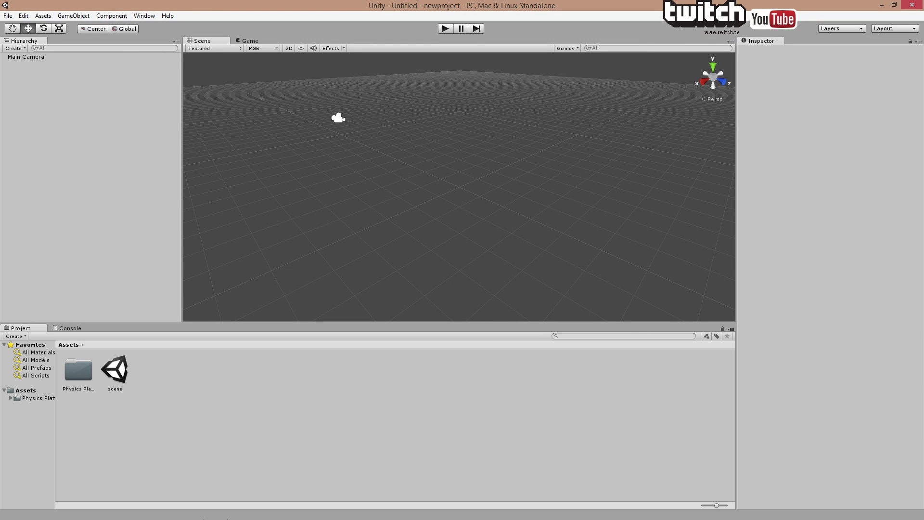
Step: Open newproject's scene.unity asset and select its Cube
{"action": "left_click", "coordinate": [93, 384]}
{"action": "left_click", "coordinate": [117, 380]}
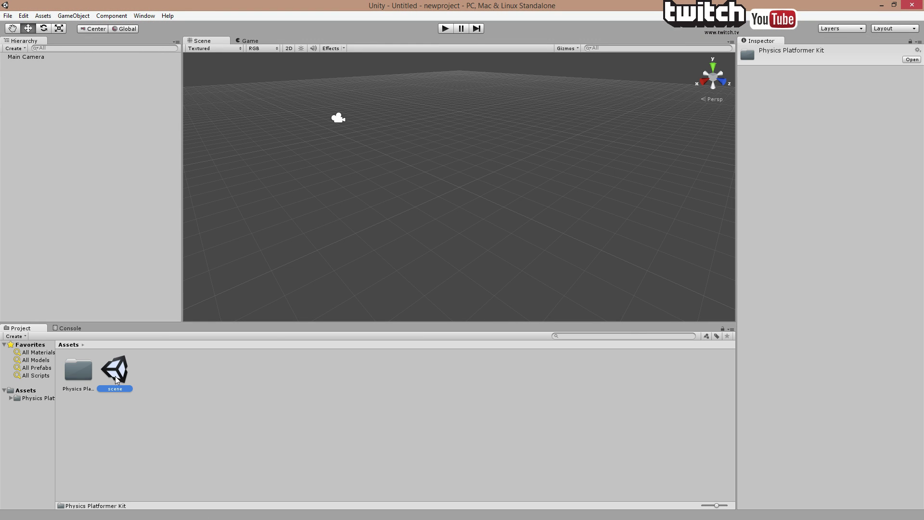
{"action": "double_click", "coordinate": [116, 379]}
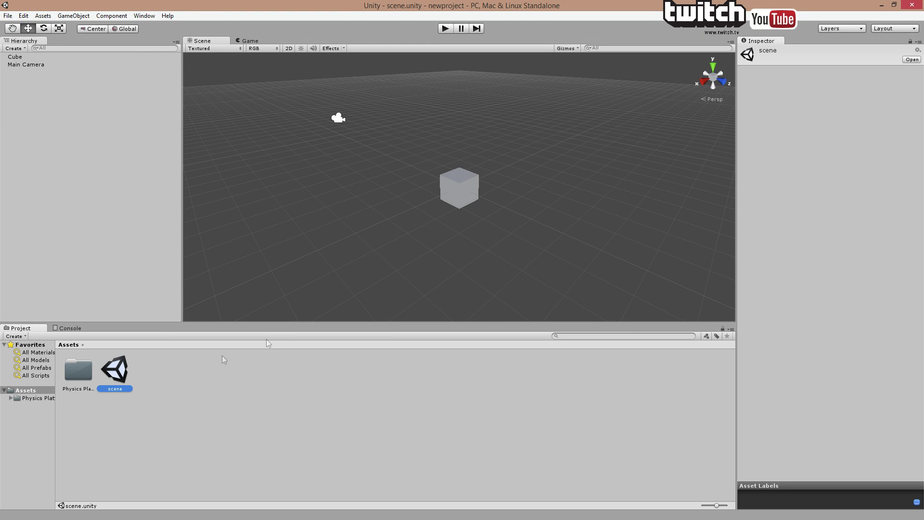
{"action": "left_click", "coordinate": [453, 191]}
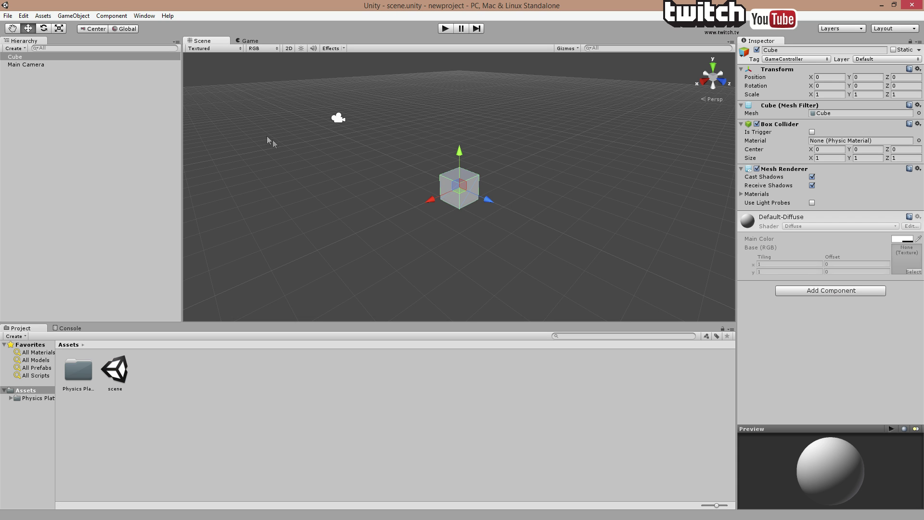
Step: Review newproject's Physics settings, then open the Physics Platformer Kit folder and select Guide (readme!).pdf
{"action": "left_click", "coordinate": [24, 15]}
{"action": "mouse_move", "coordinate": [95, 221]}
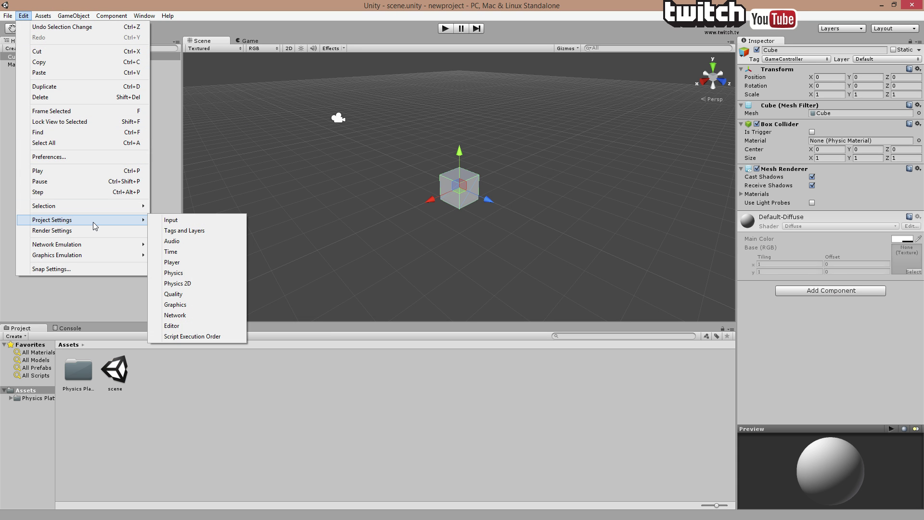
{"action": "left_click", "coordinate": [176, 273]}
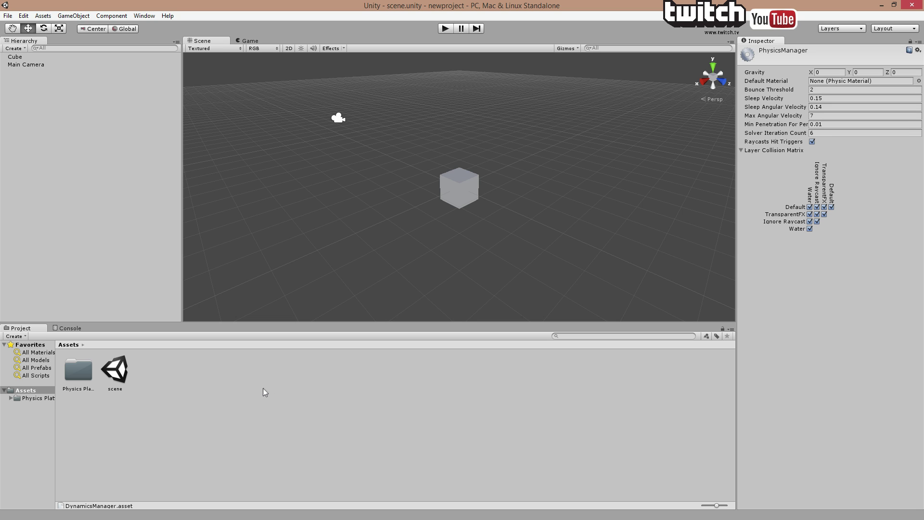
{"action": "left_click", "coordinate": [38, 398]}
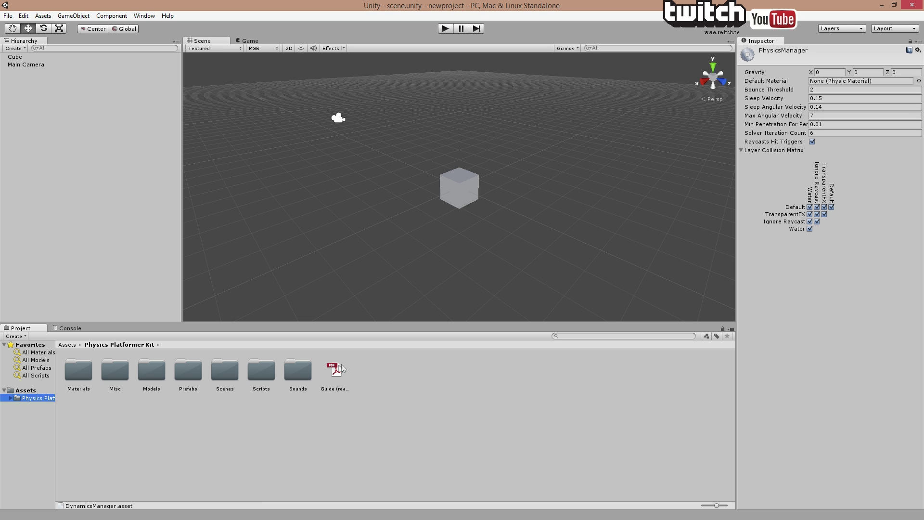
{"action": "left_click", "coordinate": [333, 373]}
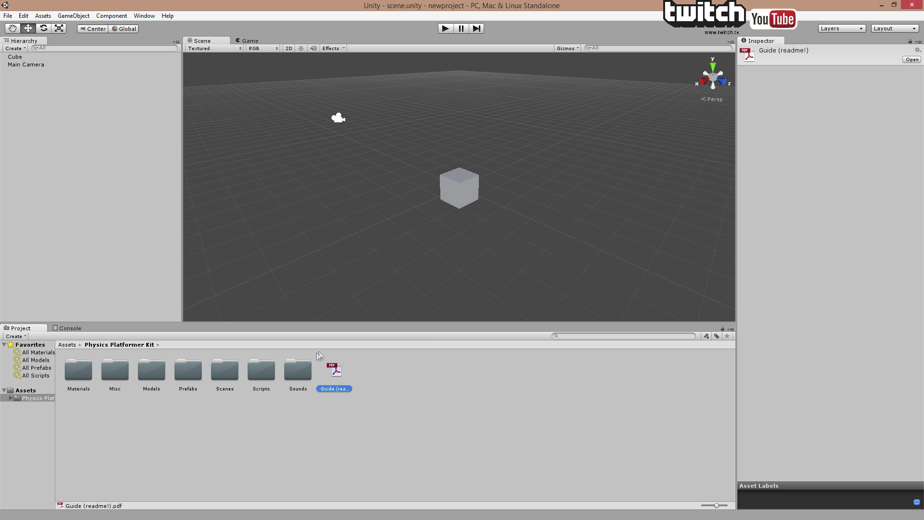
{"action": "left_click", "coordinate": [44, 387]}
{"action": "left_click", "coordinate": [44, 389]}
{"action": "left_click", "coordinate": [44, 398]}
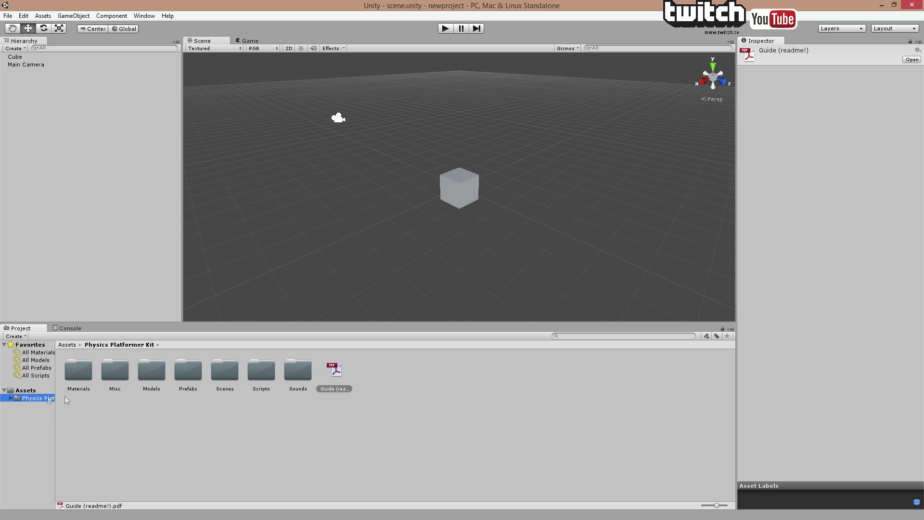
Step: Read the guide's Setup notes on demo gravity, CamHorizontal axis and Water/Pickup/Pushable tags
{"action": "double_click", "coordinate": [334, 372]}
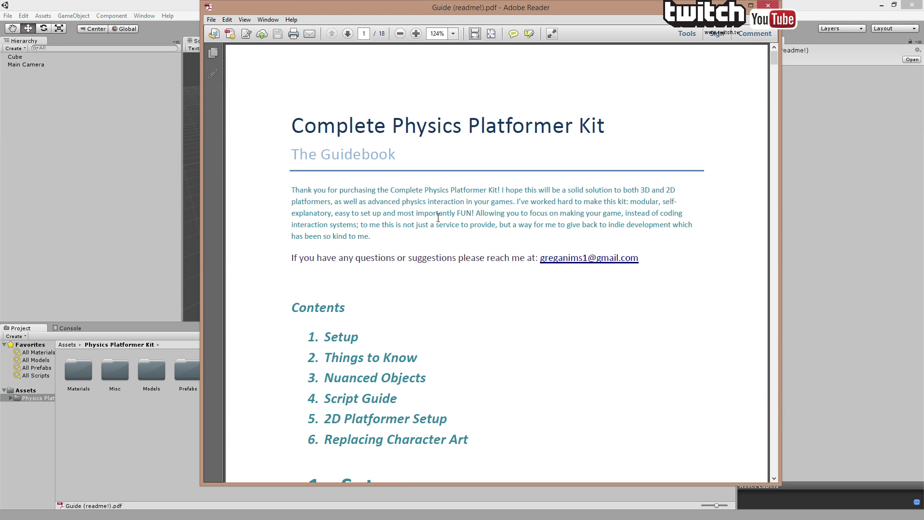
{"action": "scroll", "coordinate": [443, 231], "scroll_direction": "down", "scroll_amount": 10}
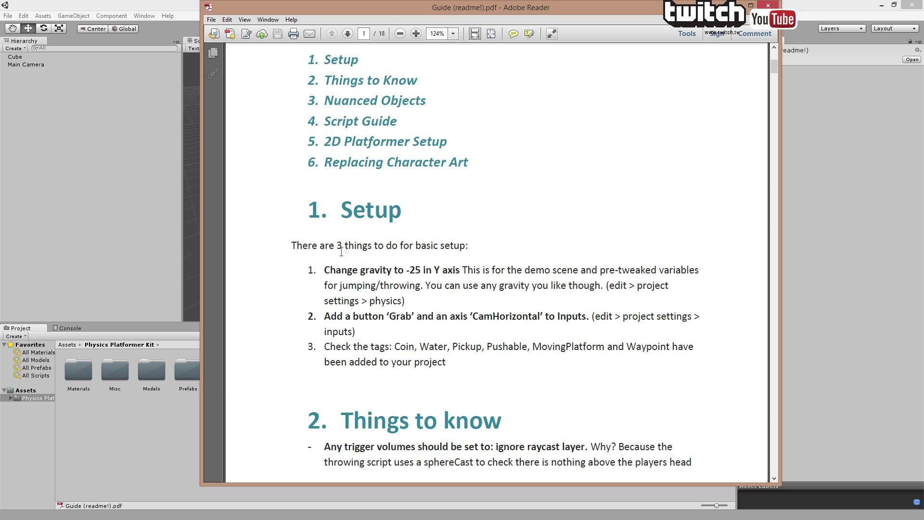
{"action": "double_click", "coordinate": [347, 211]}
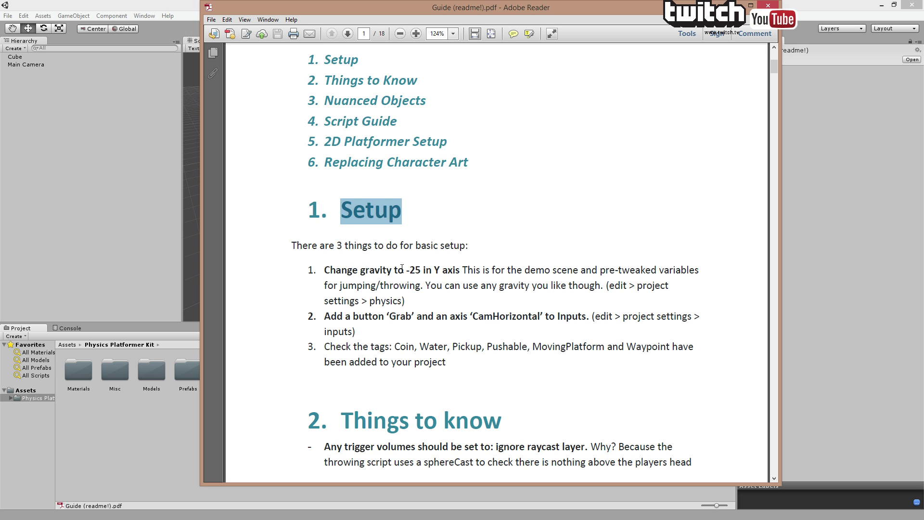
{"action": "left_click_drag", "start_coordinate": [405, 269], "coordinate": [603, 287]}
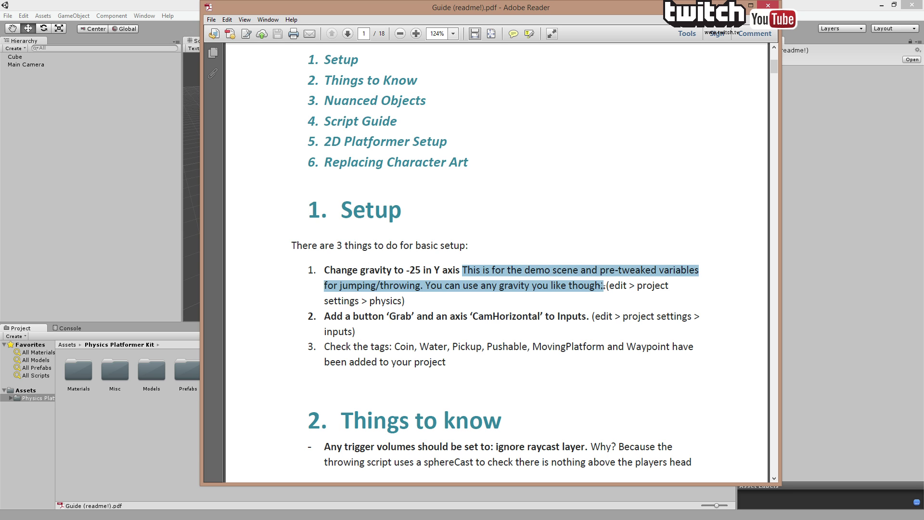
{"action": "left_click", "coordinate": [403, 319]}
{"action": "left_click_drag", "start_coordinate": [484, 318], "coordinate": [505, 318]}
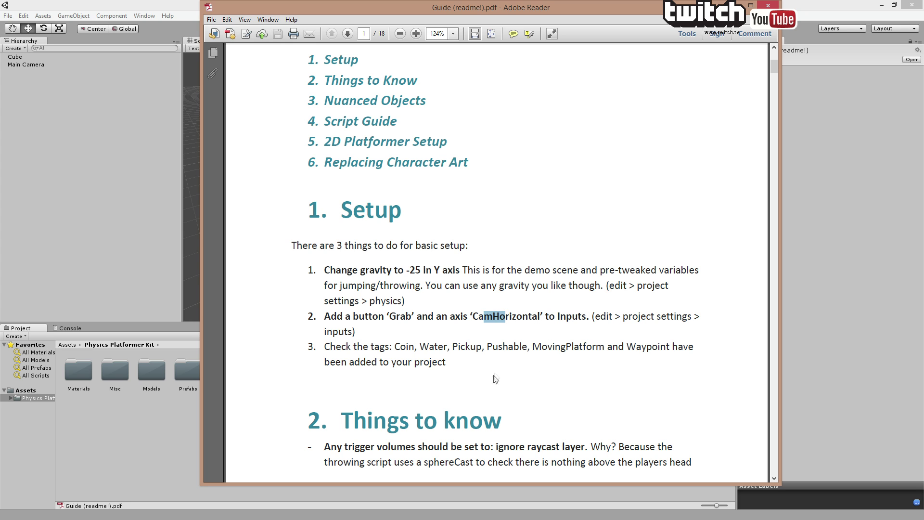
{"action": "left_click_drag", "start_coordinate": [420, 348], "coordinate": [528, 347]}
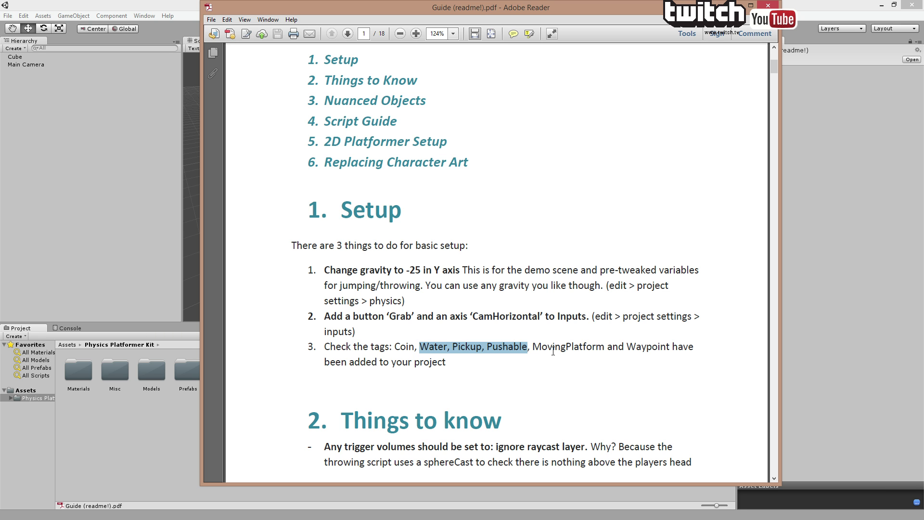
{"action": "scroll", "coordinate": [500, 303], "scroll_direction": "down", "scroll_amount": 3}
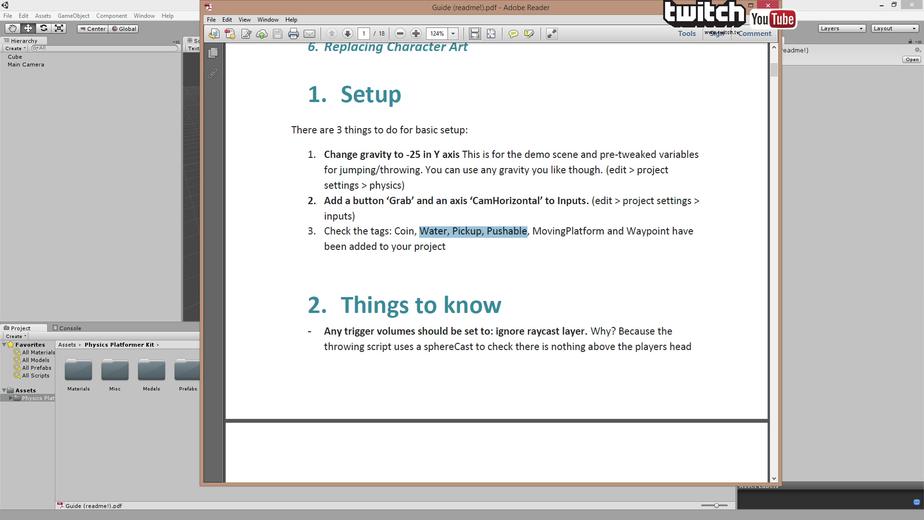
{"action": "left_click", "coordinate": [751, 6]}
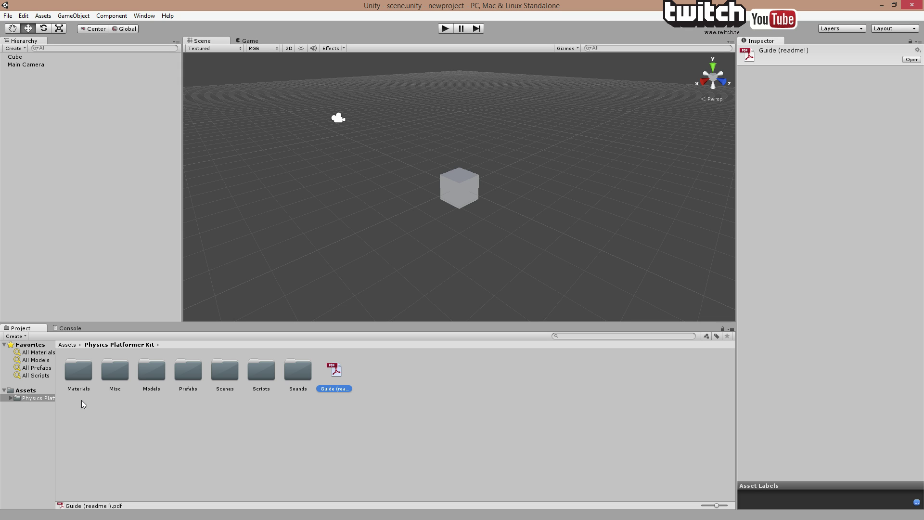
{"action": "left_click", "coordinate": [145, 15]}
Step: Open the Asset Store downloads and preview the 18 FREE Substances import list, cancelling it
{"action": "left_click", "coordinate": [181, 139]}
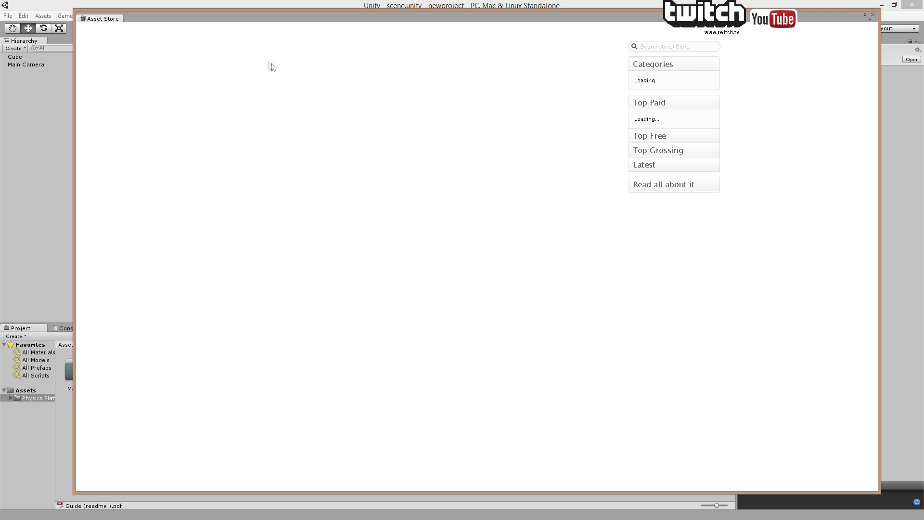
{"action": "left_click", "coordinate": [132, 30]}
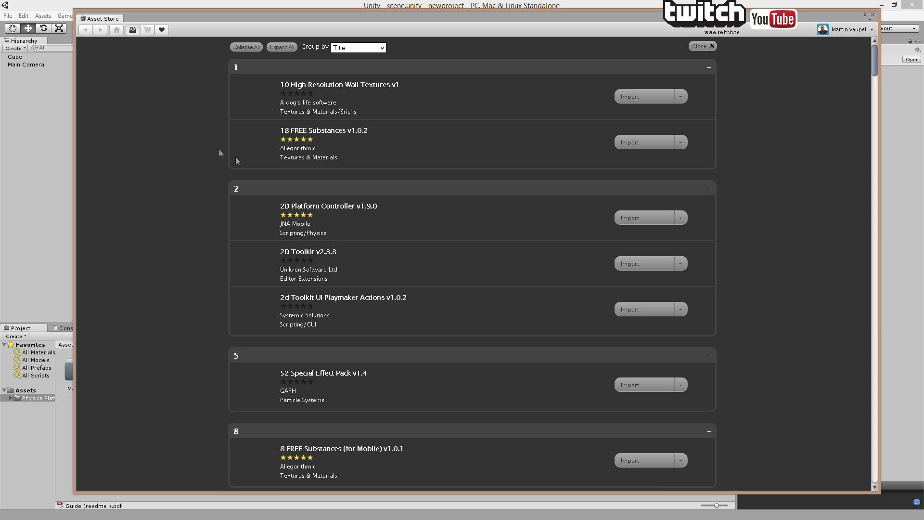
{"action": "left_click", "coordinate": [632, 143]}
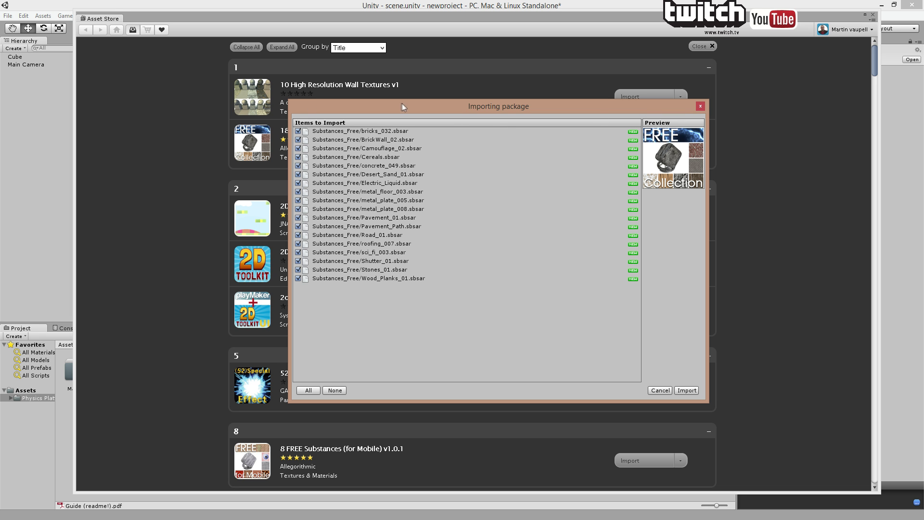
{"action": "left_click_drag", "start_coordinate": [402, 103], "coordinate": [379, 99]}
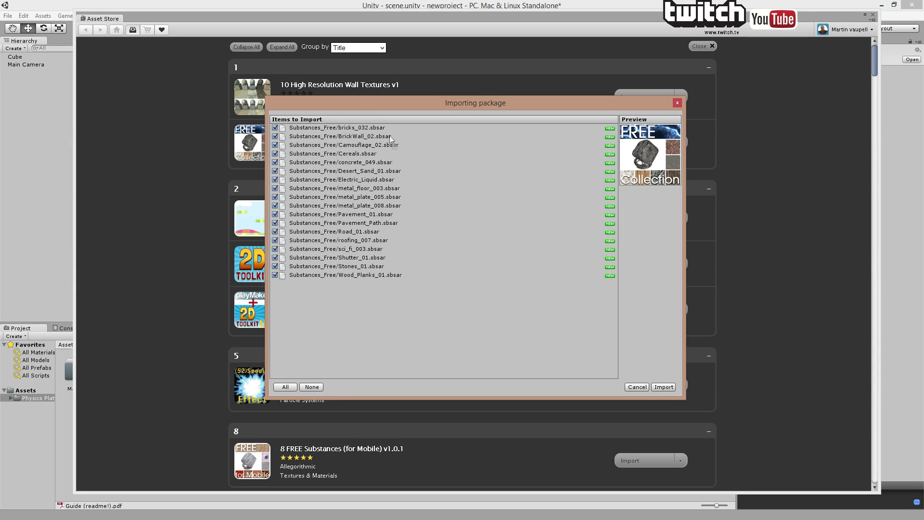
{"action": "left_click", "coordinate": [677, 103]}
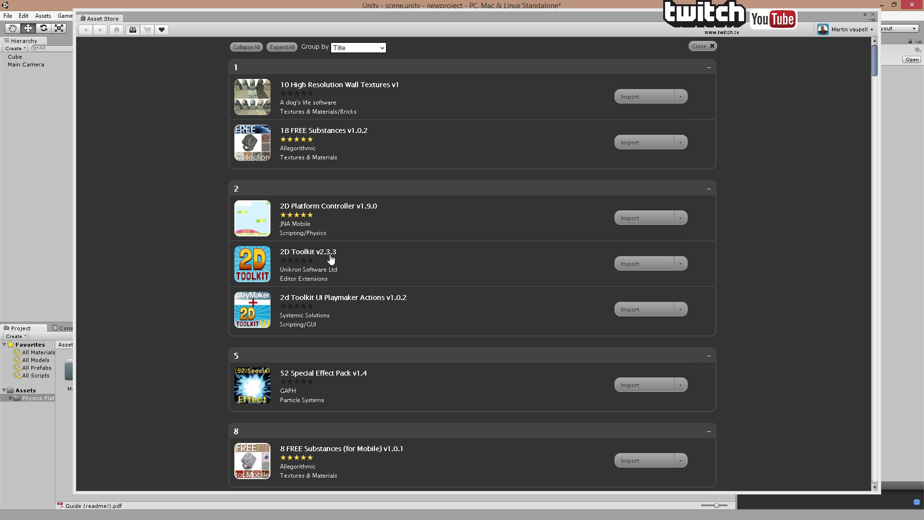
Step: Scroll through the 2D Toolkit import list, checking TilemapdemoTilemapData.asset, then cancel the import
{"action": "left_click", "coordinate": [623, 264]}
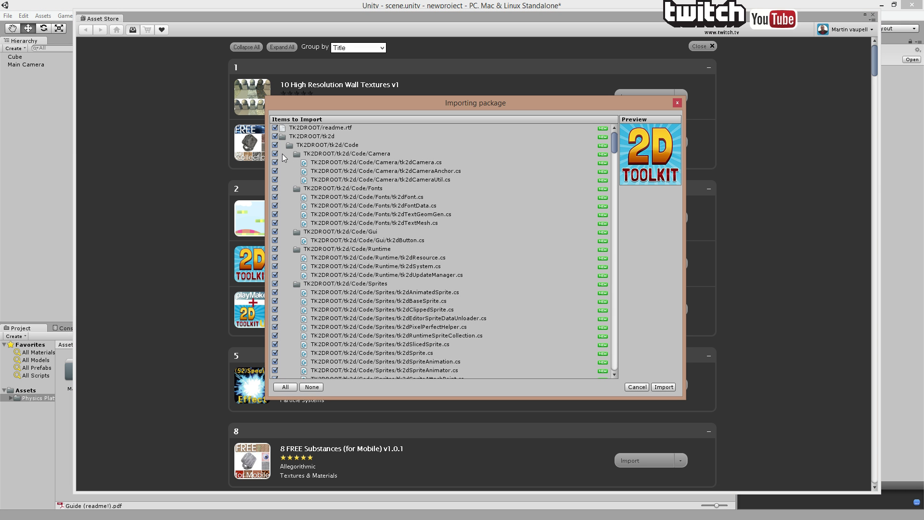
{"action": "scroll", "coordinate": [336, 158], "scroll_direction": "down", "scroll_amount": 10}
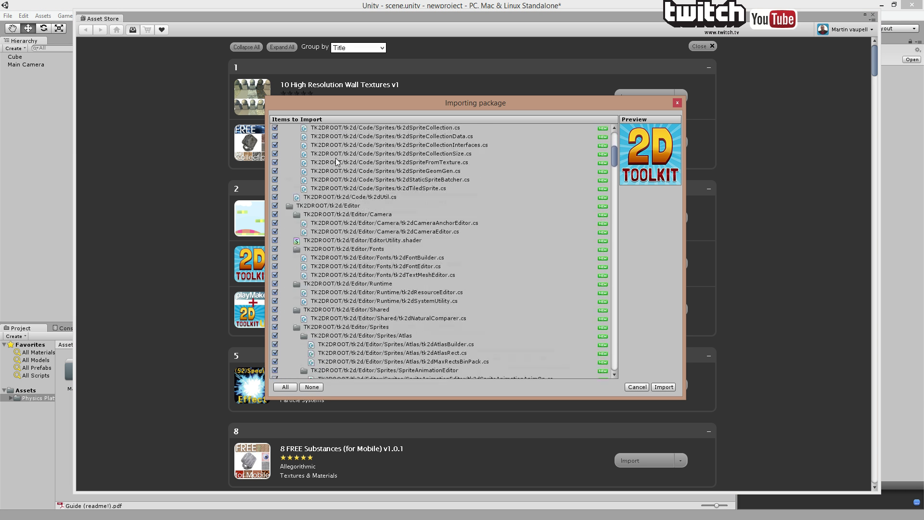
{"action": "scroll", "coordinate": [336, 159], "scroll_direction": "down", "scroll_amount": 15}
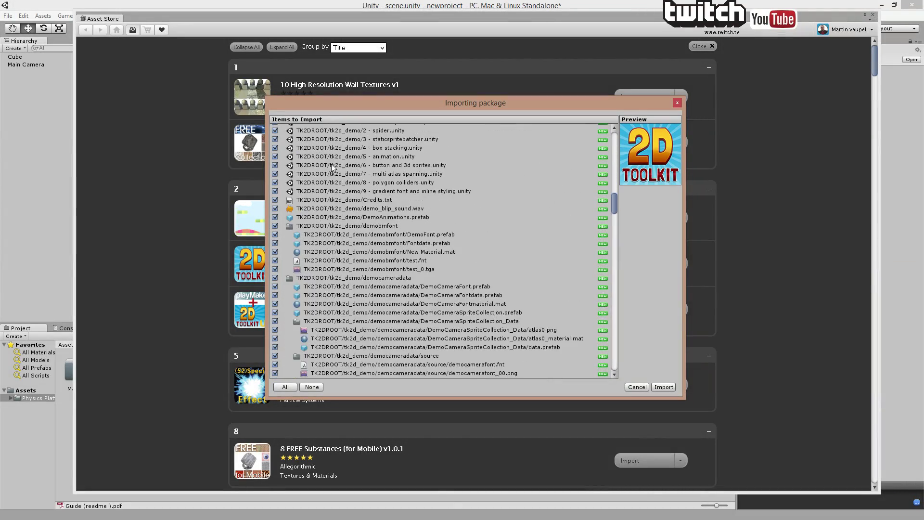
{"action": "scroll", "coordinate": [331, 165], "scroll_direction": "down", "scroll_amount": 10}
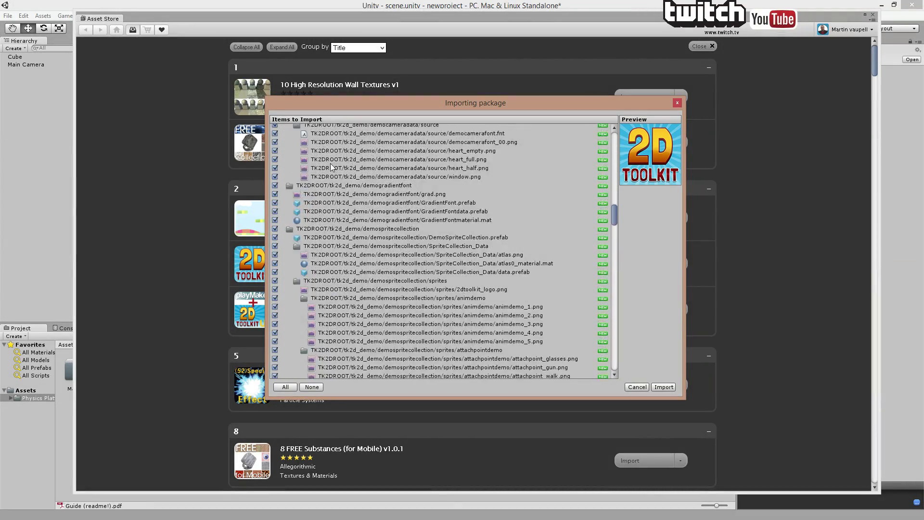
{"action": "scroll", "coordinate": [330, 166], "scroll_direction": "down", "scroll_amount": 15}
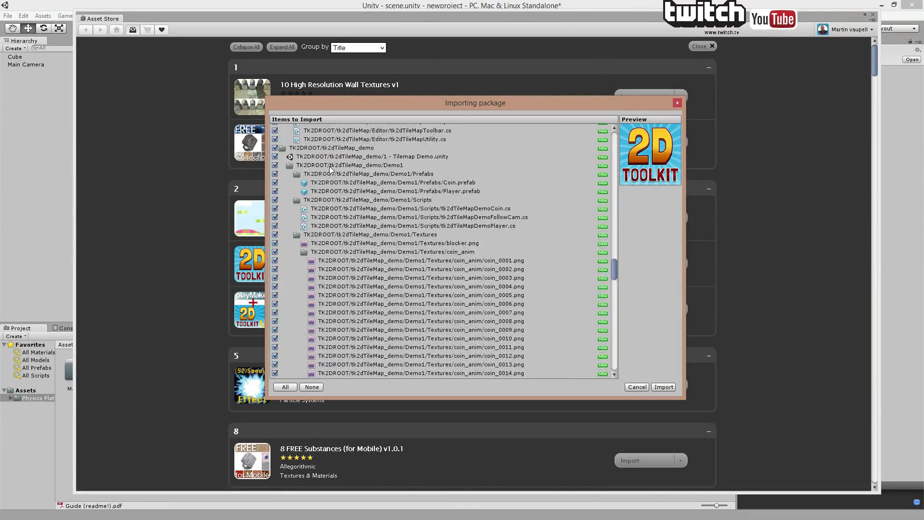
{"action": "scroll", "coordinate": [329, 166], "scroll_direction": "down", "scroll_amount": 8}
{"action": "scroll", "coordinate": [327, 165], "scroll_direction": "up", "scroll_amount": 5}
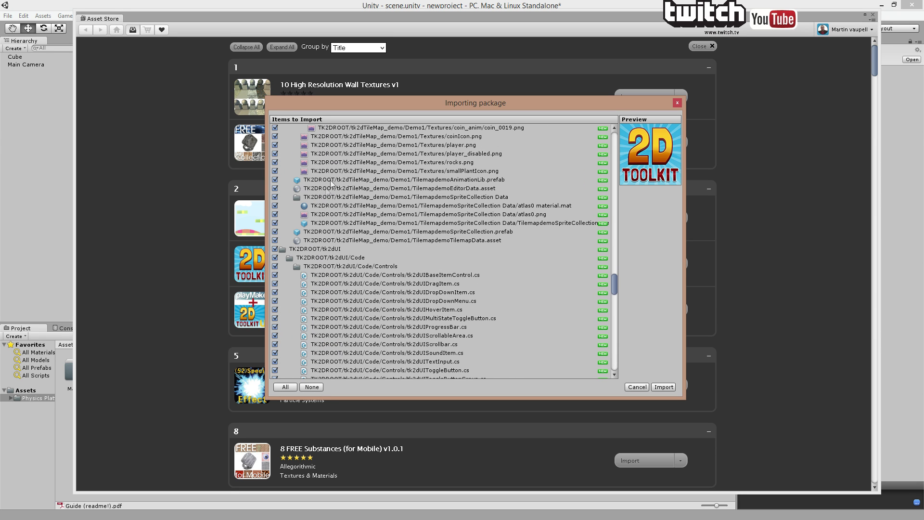
{"action": "left_click", "coordinate": [299, 242]}
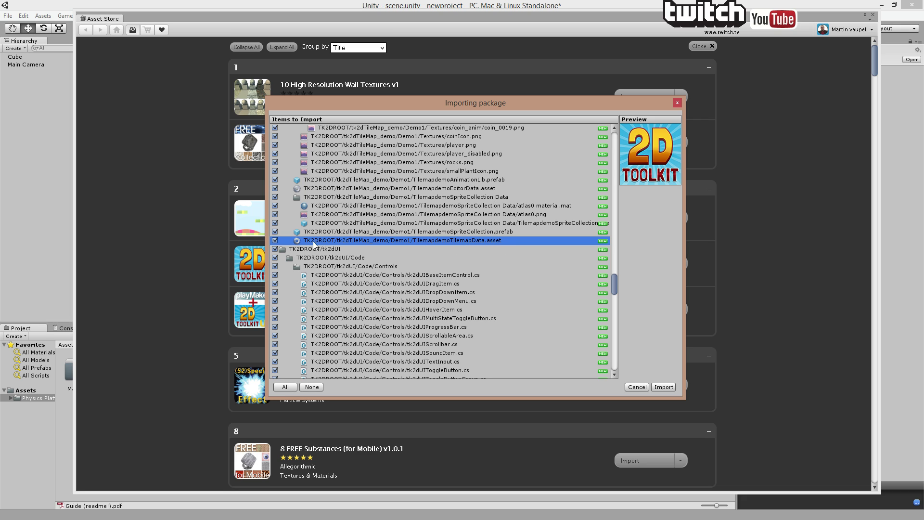
{"action": "scroll", "coordinate": [318, 240], "scroll_direction": "down", "scroll_amount": 15}
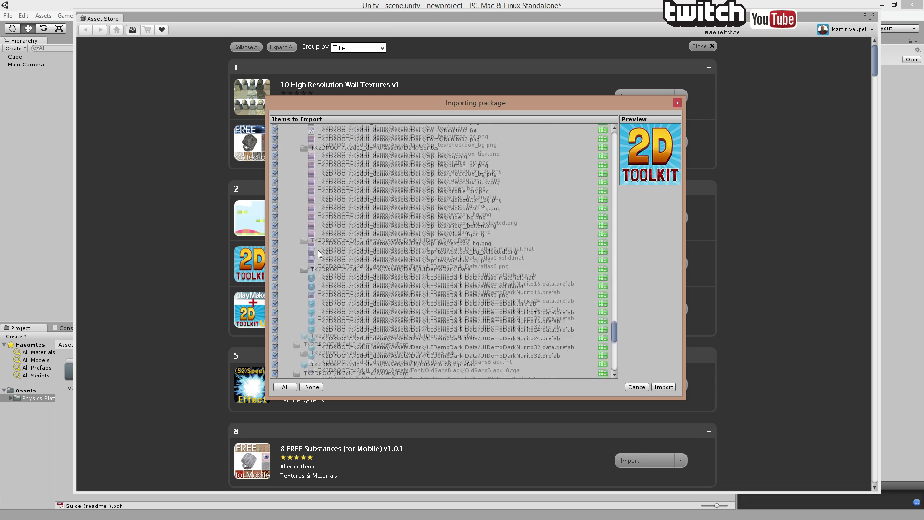
{"action": "scroll", "coordinate": [320, 255], "scroll_direction": "down", "scroll_amount": 6}
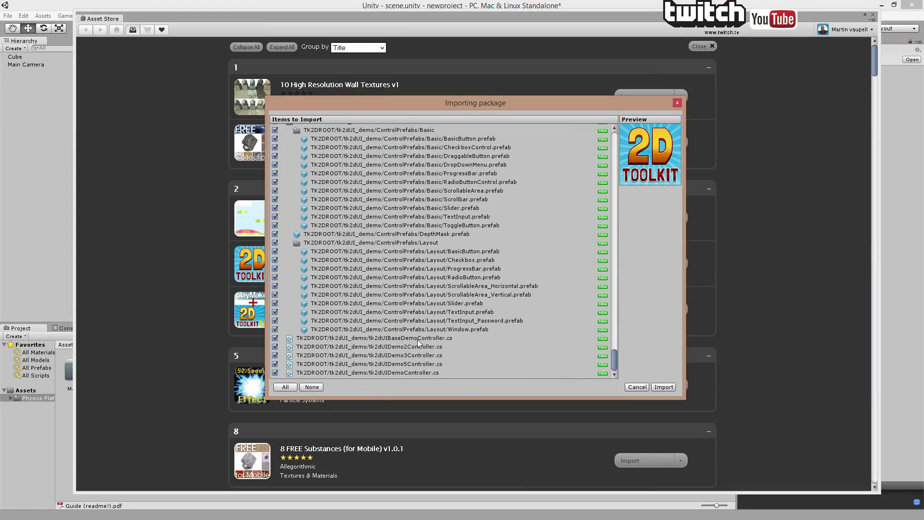
{"action": "left_click", "coordinate": [677, 103]}
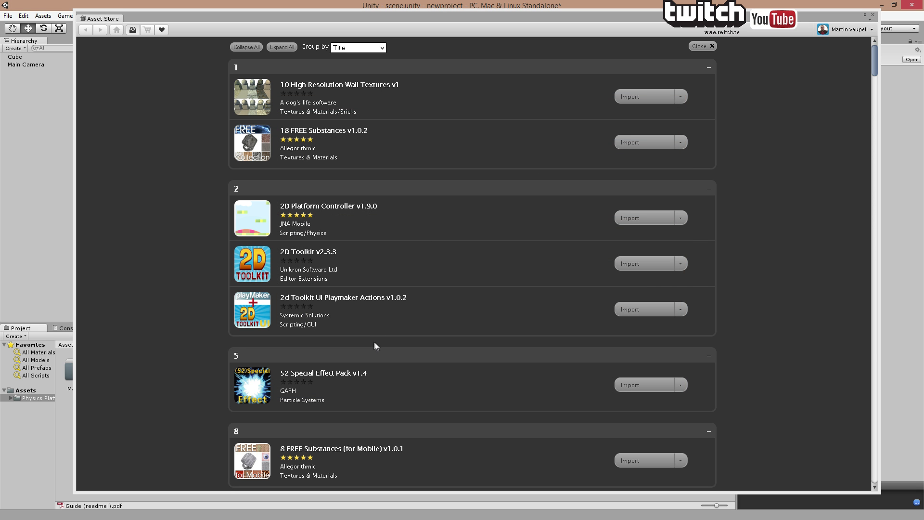
{"action": "scroll", "coordinate": [203, 349], "scroll_direction": "down", "scroll_amount": 10}
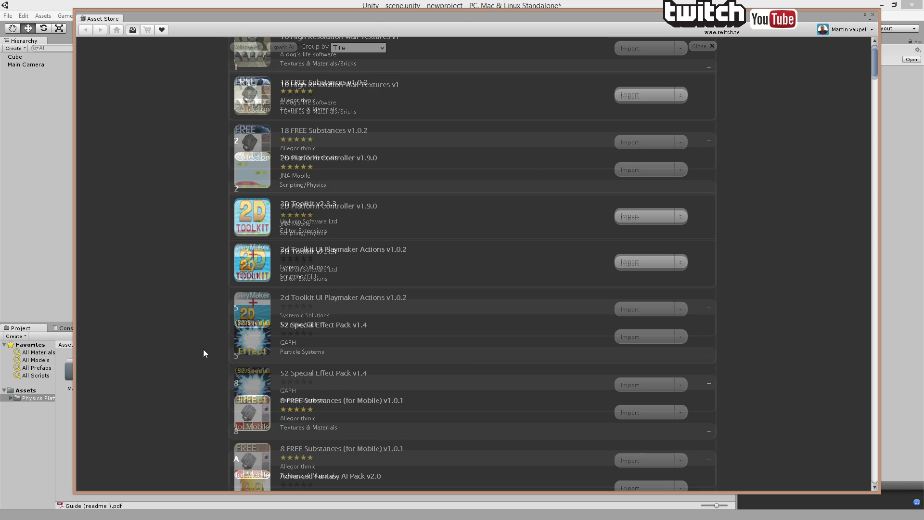
{"action": "scroll", "coordinate": [203, 350], "scroll_direction": "down", "scroll_amount": 5}
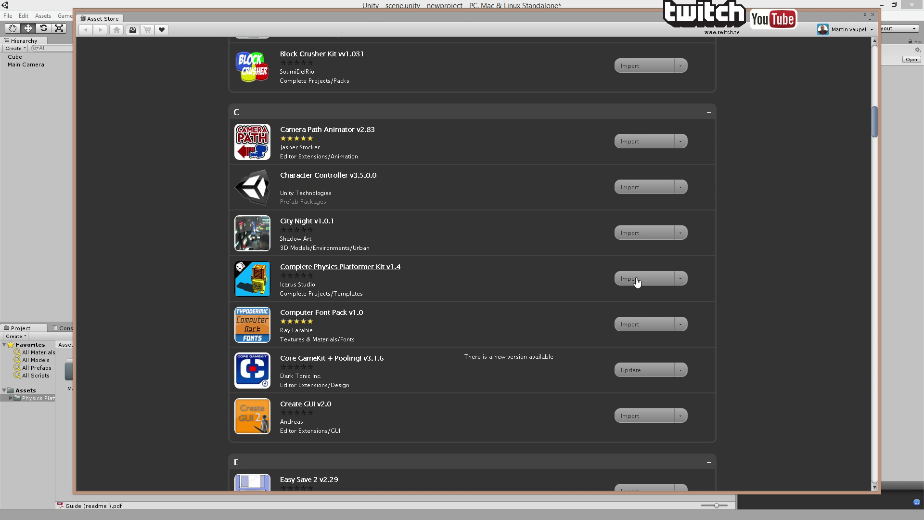
{"action": "left_click", "coordinate": [635, 279]}
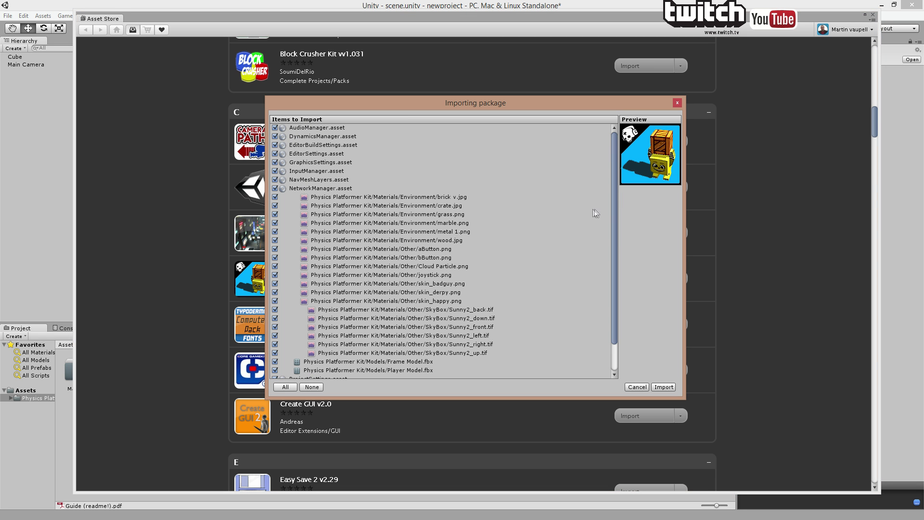
{"action": "left_click_drag", "start_coordinate": [615, 233], "coordinate": [618, 278]}
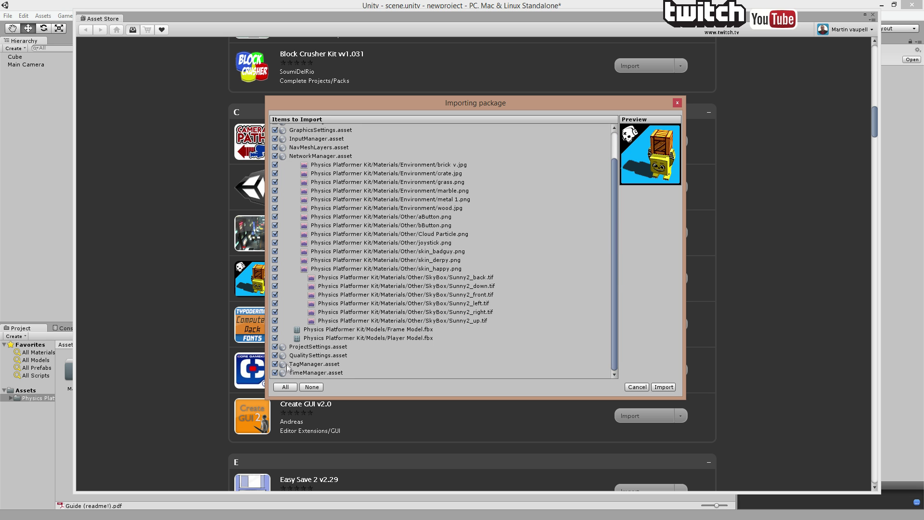
{"action": "scroll", "coordinate": [305, 375], "scroll_direction": "up", "scroll_amount": 3}
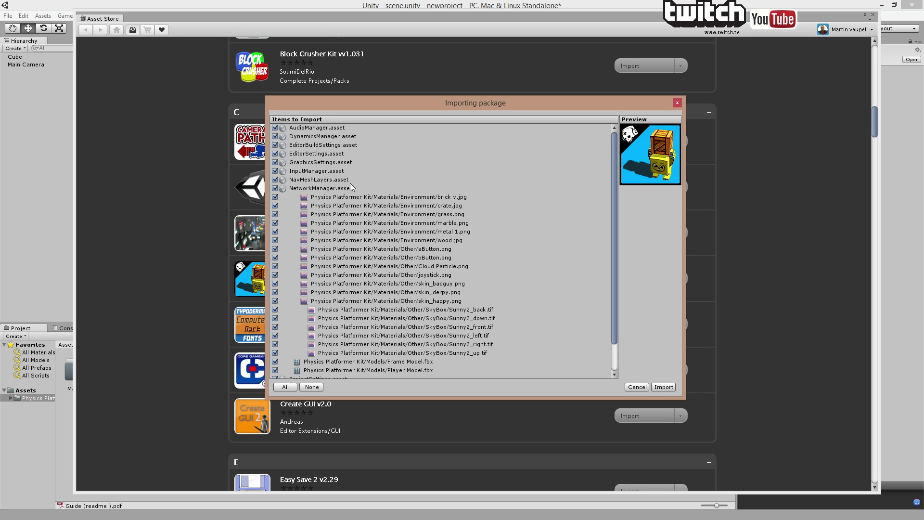
{"action": "left_click", "coordinate": [678, 102]}
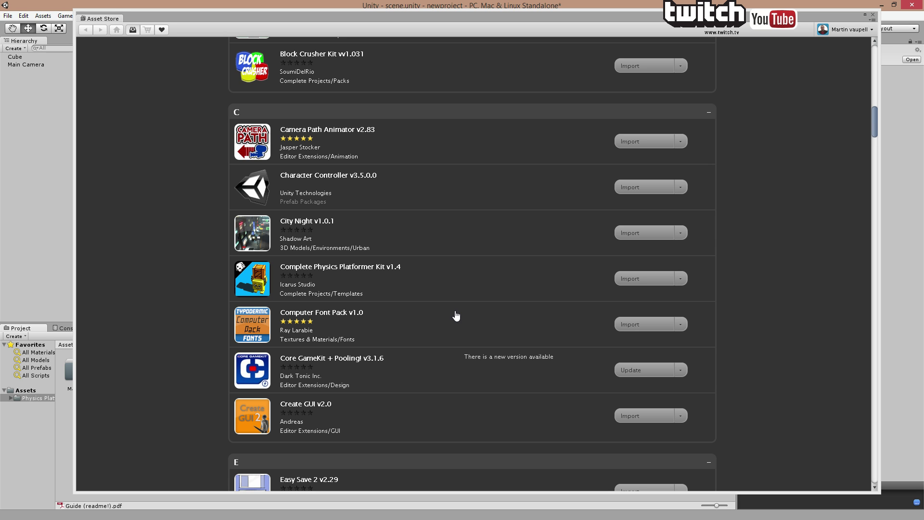
Step: Close the Asset Store and open the project's Player settings
{"action": "left_click", "coordinate": [872, 14]}
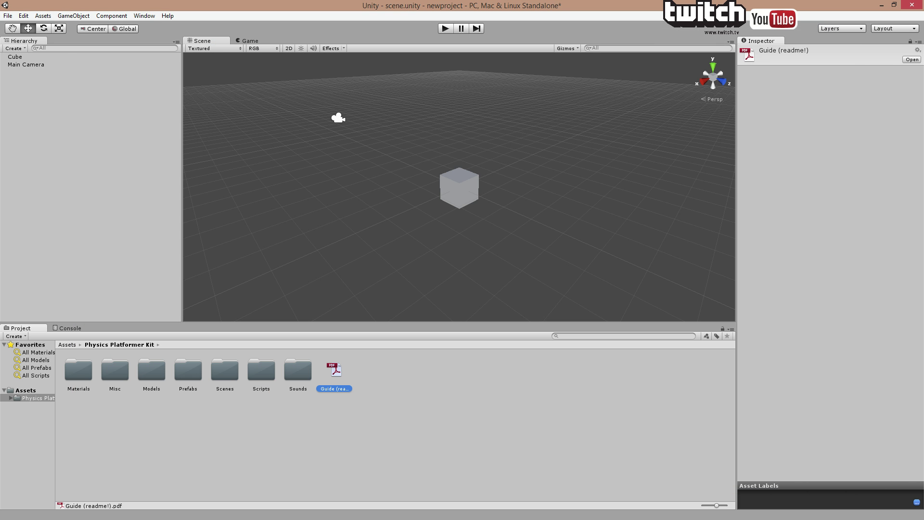
{"action": "left_click", "coordinate": [23, 16]}
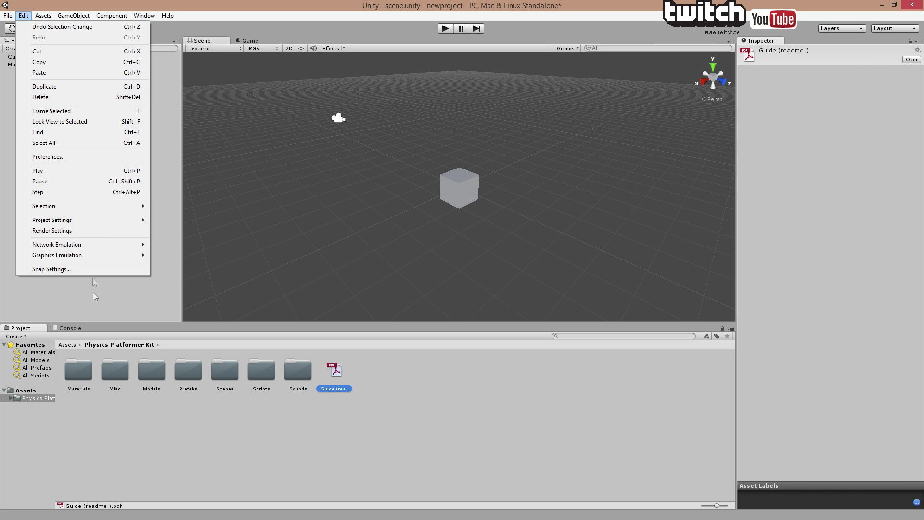
{"action": "mouse_move", "coordinate": [106, 223]}
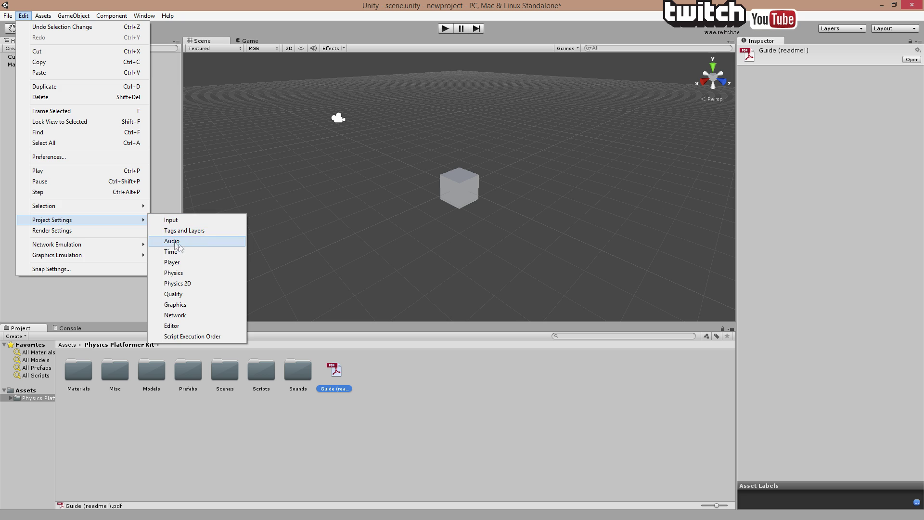
{"action": "left_click", "coordinate": [195, 263]}
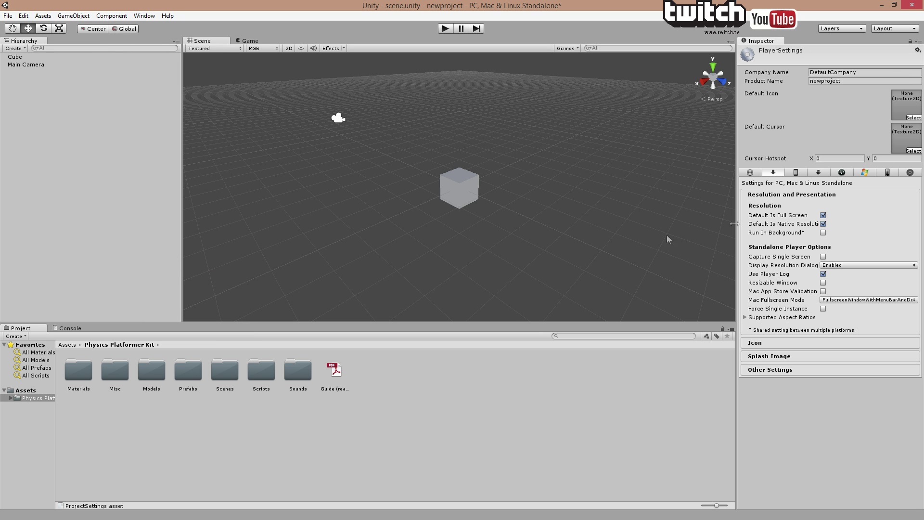
Step: Check Company Name DefaultCompany and Product Name newproject in the Inspector
{"action": "left_click", "coordinate": [882, 75]}
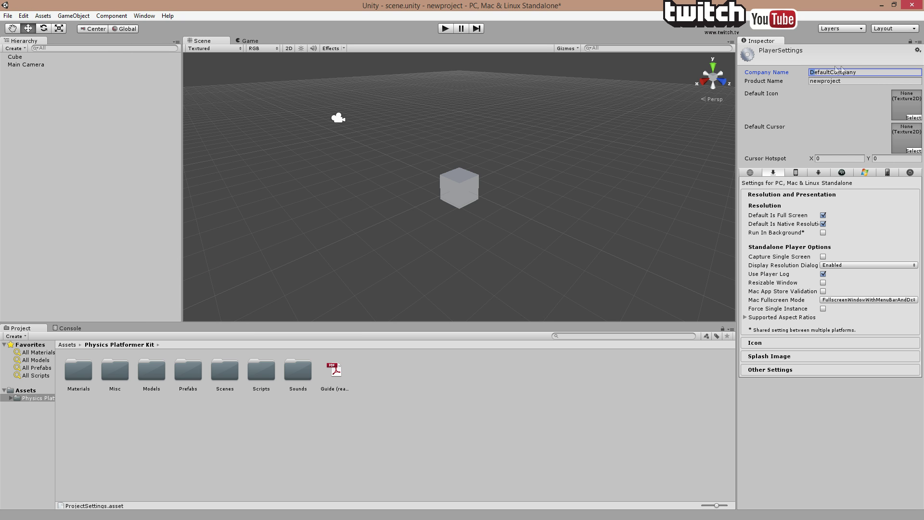
{"action": "left_click", "coordinate": [822, 82]}
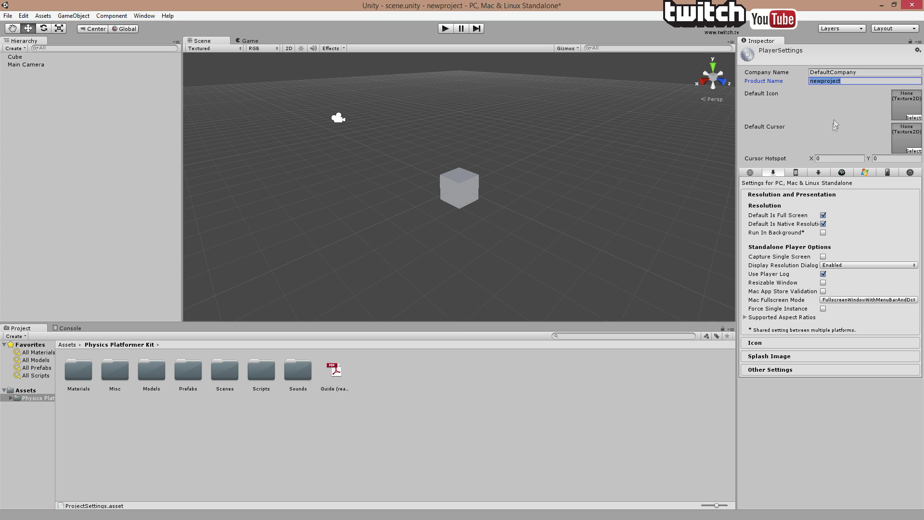
{"action": "left_click", "coordinate": [845, 74]}
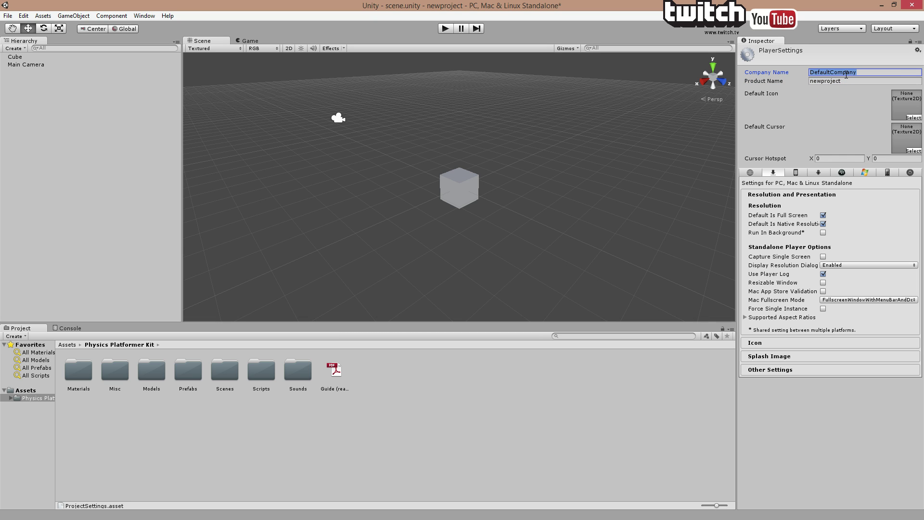
{"action": "left_click", "coordinate": [847, 81]}
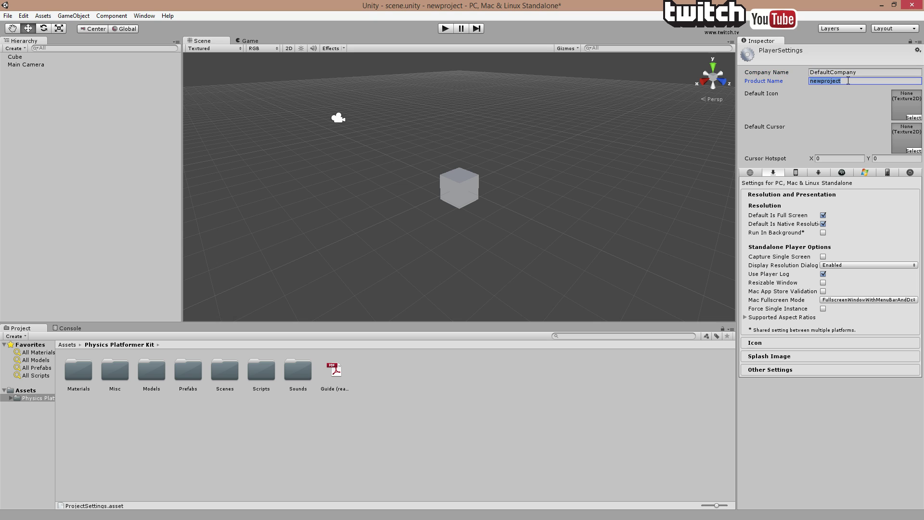